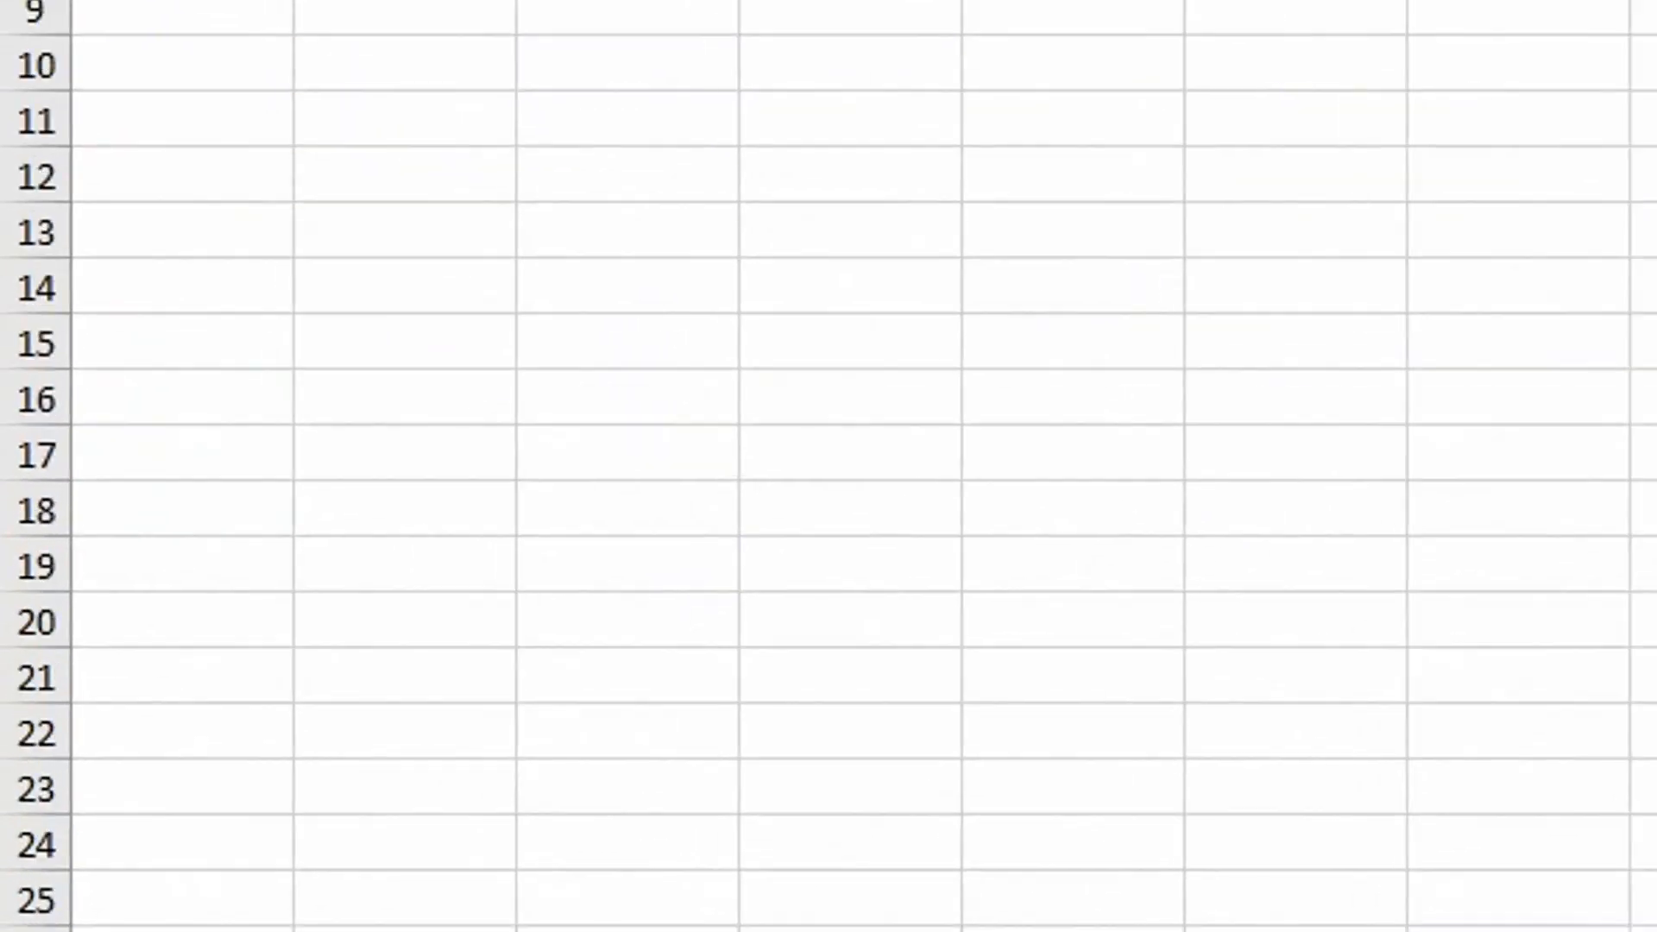
Load and enable the Excelformation.Fr - Savemyfiles_Standard add-in through the Excel add-ins manager.
left_click(37, 109)
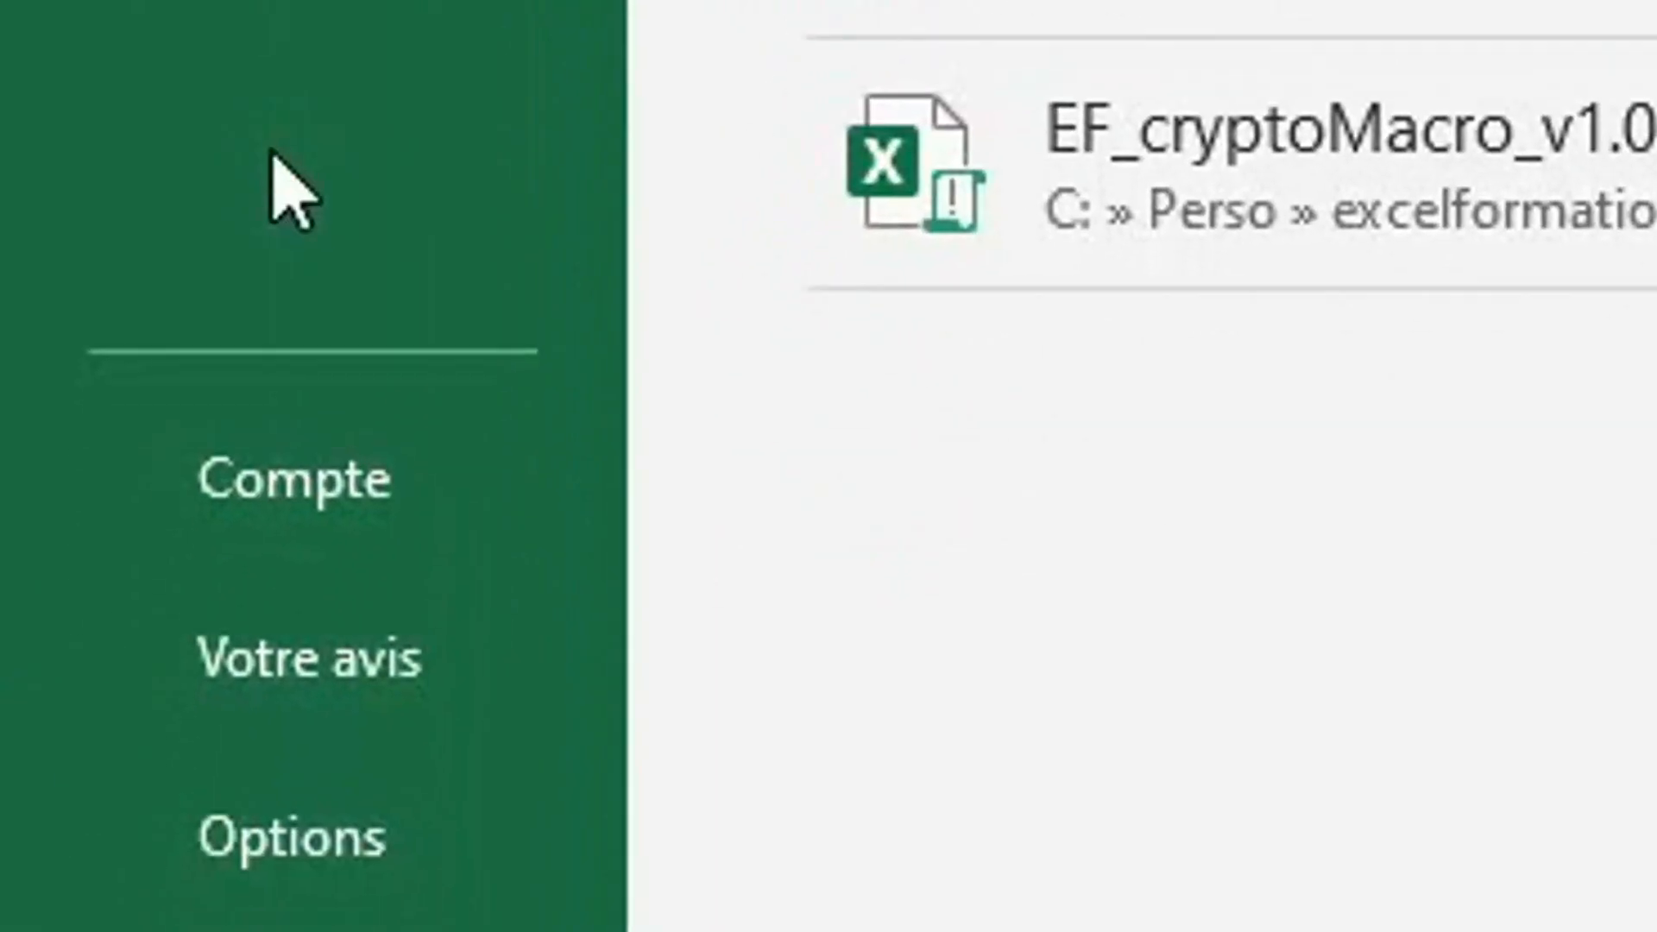
left_click(284, 811)
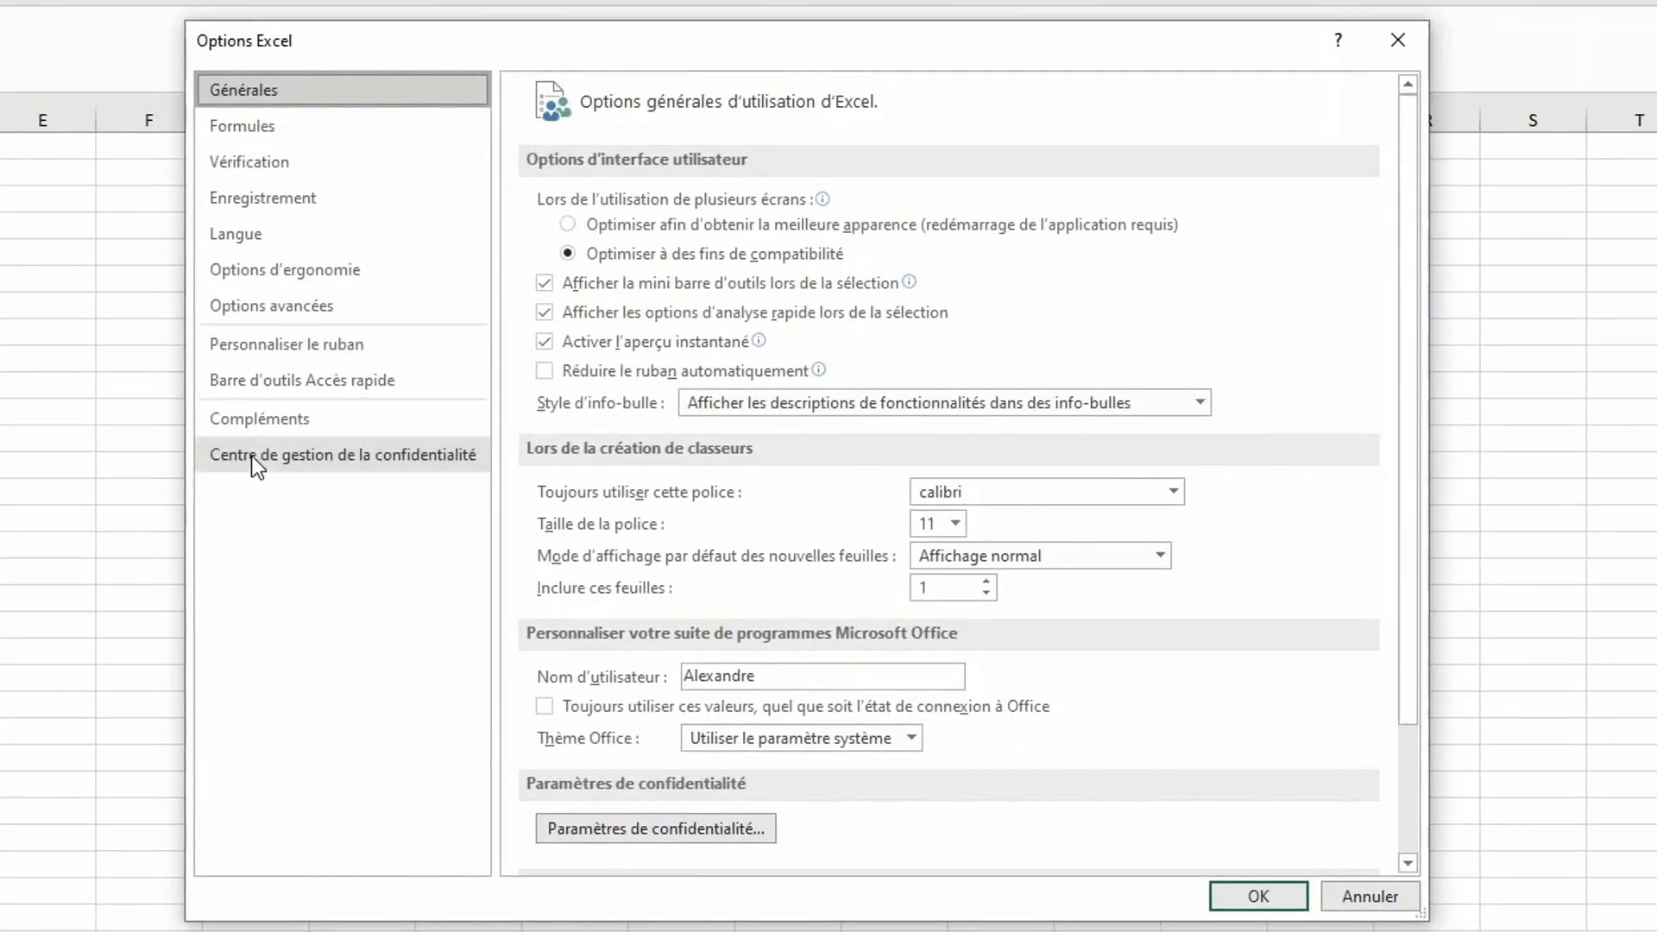
left_click(277, 415)
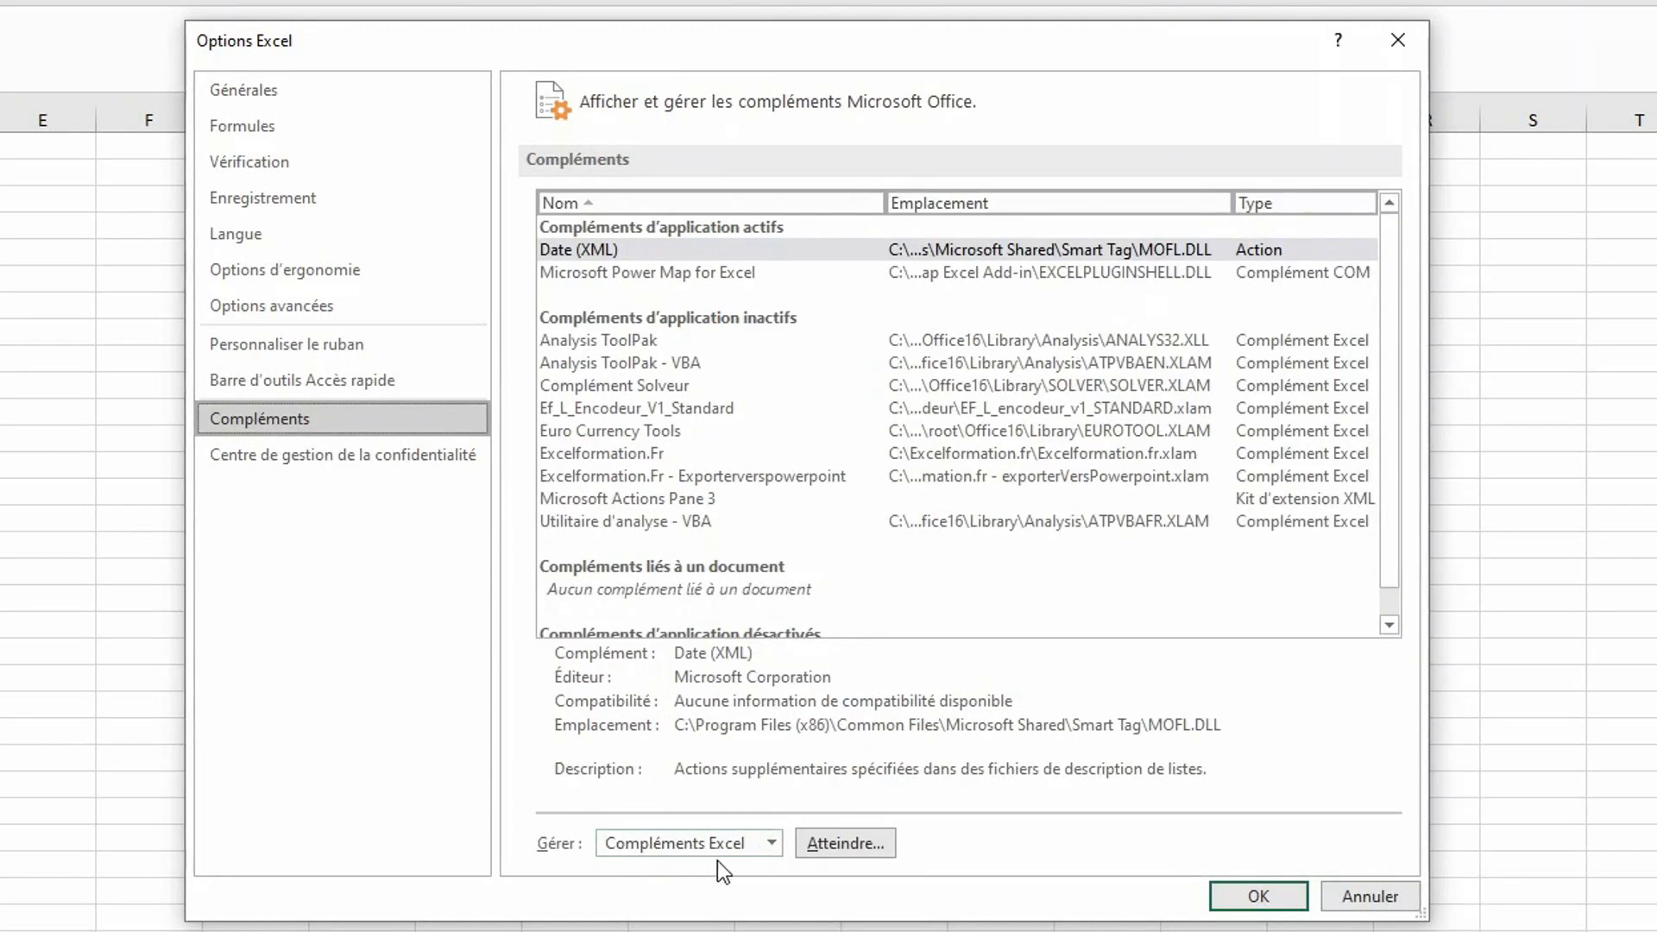
left_click(846, 845)
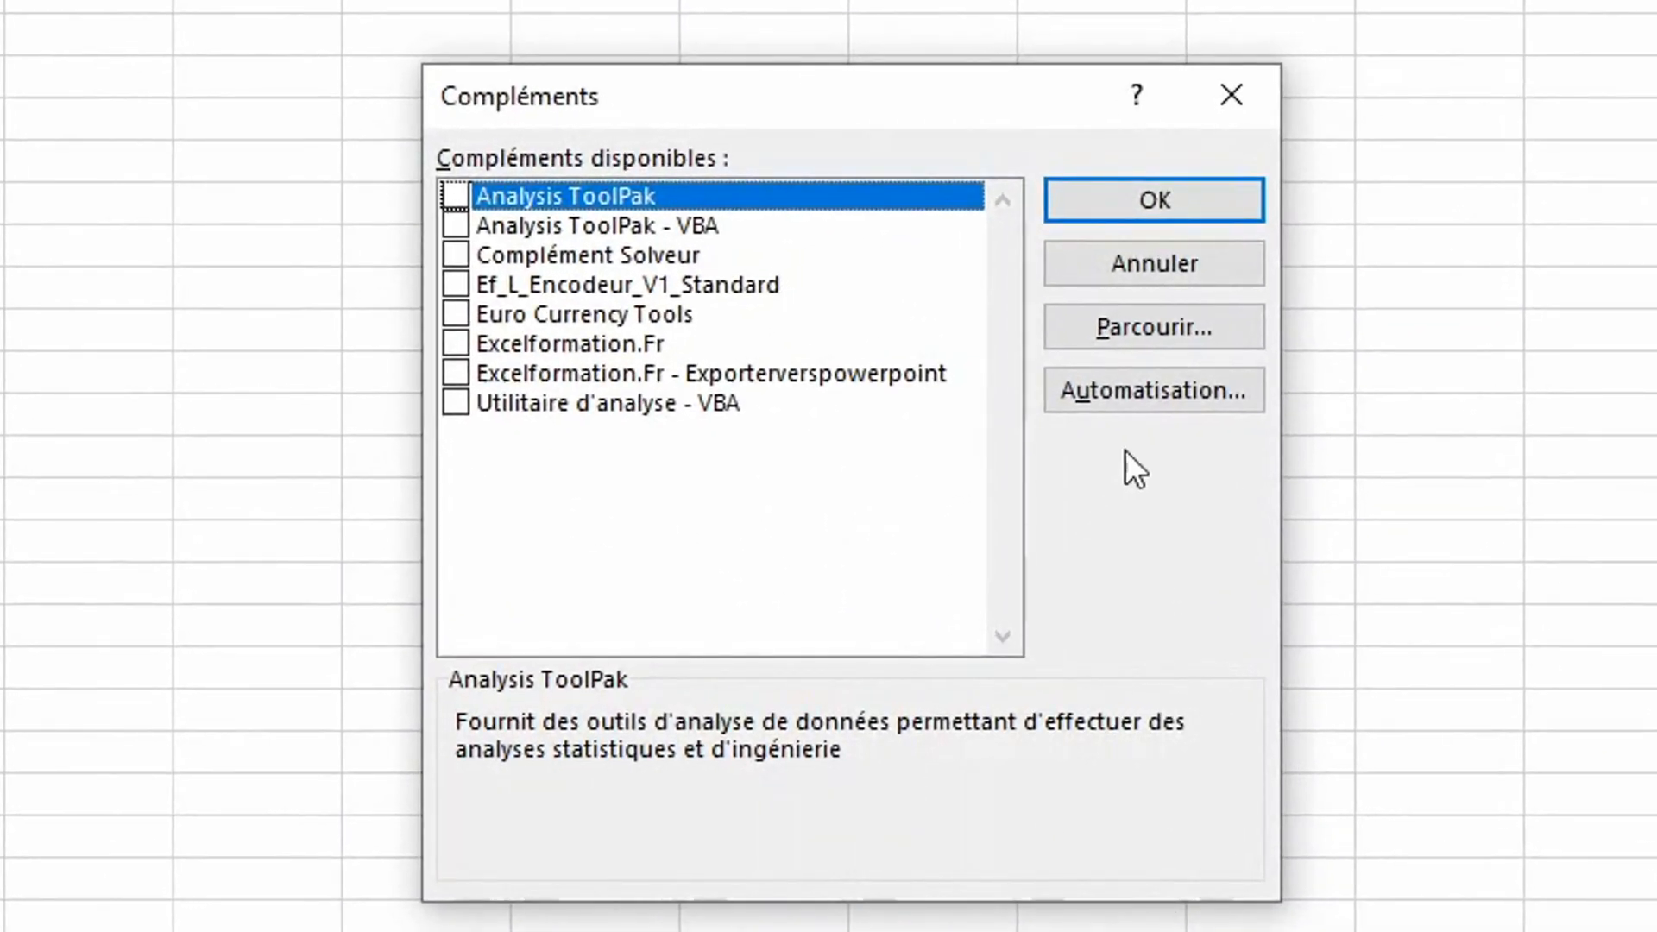
left_click(1116, 335)
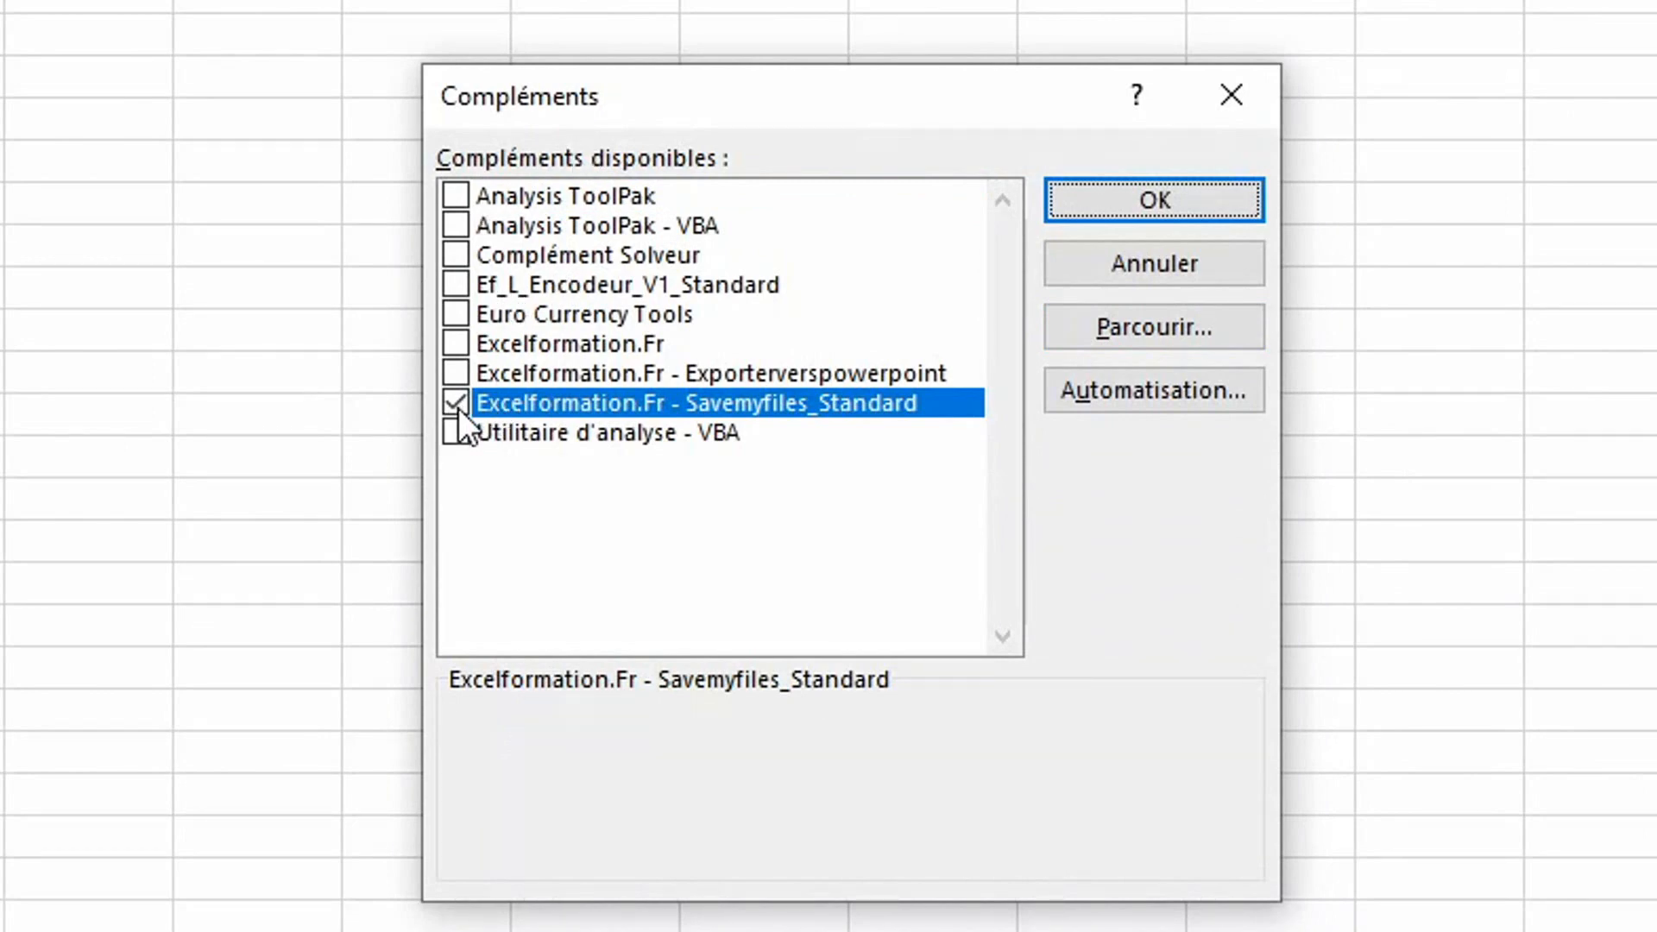
left_click(1060, 199)
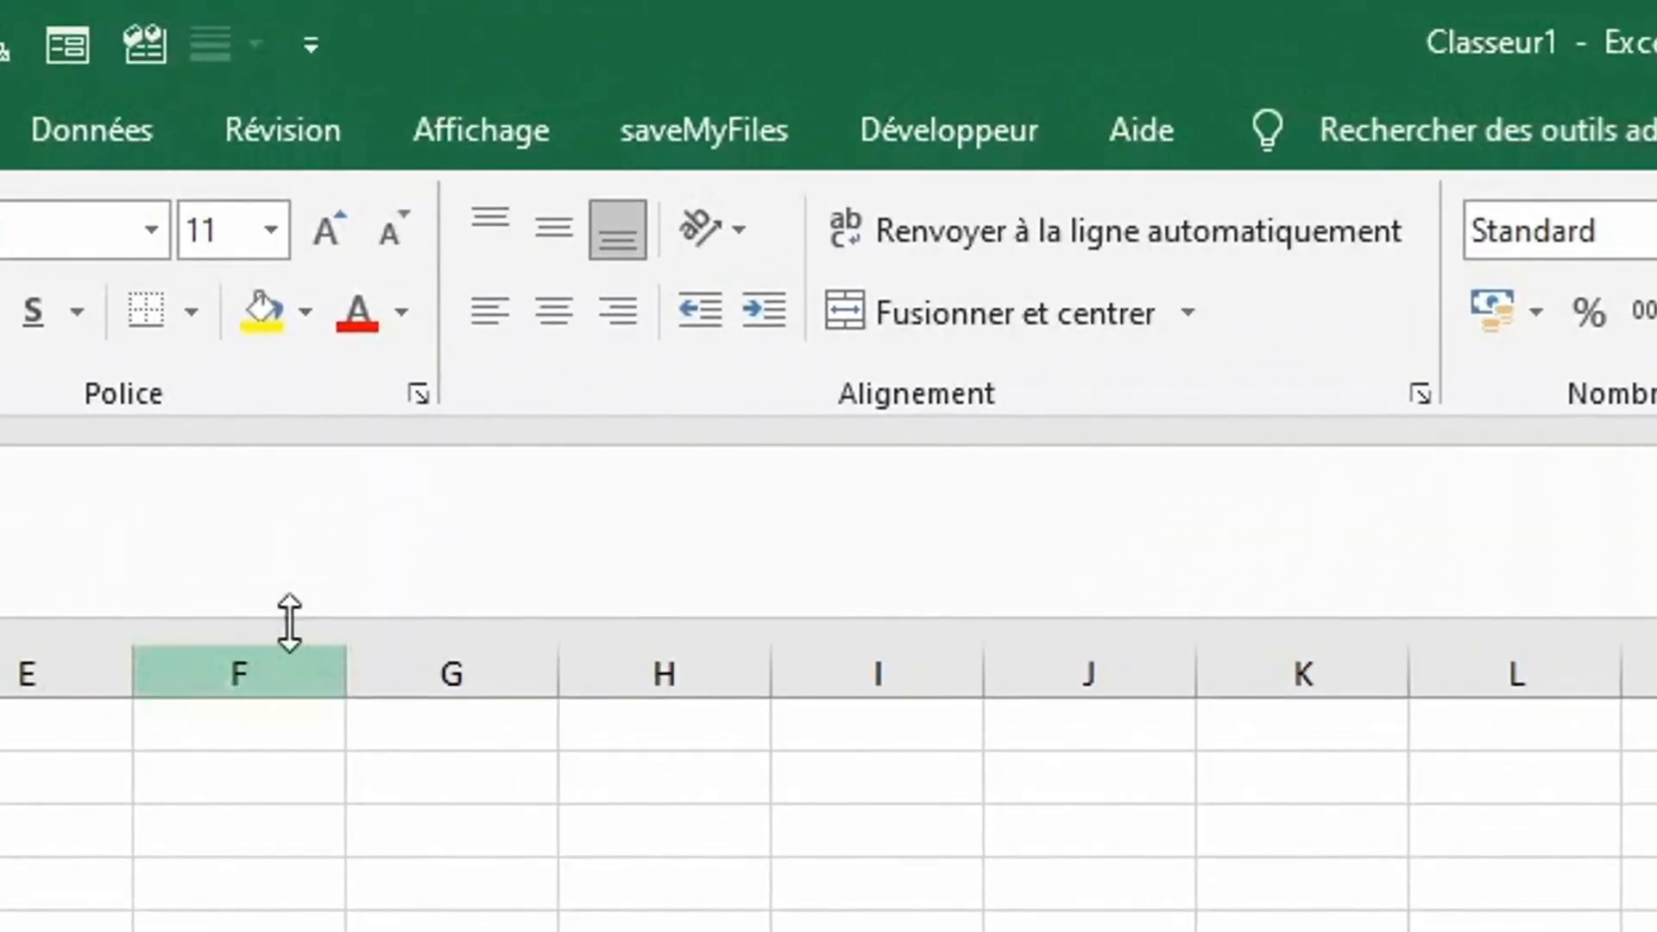
Open the saveMyFiles automatic backup settings, view the snapshot manager's list and return to the settings.
left_click(761, 145)
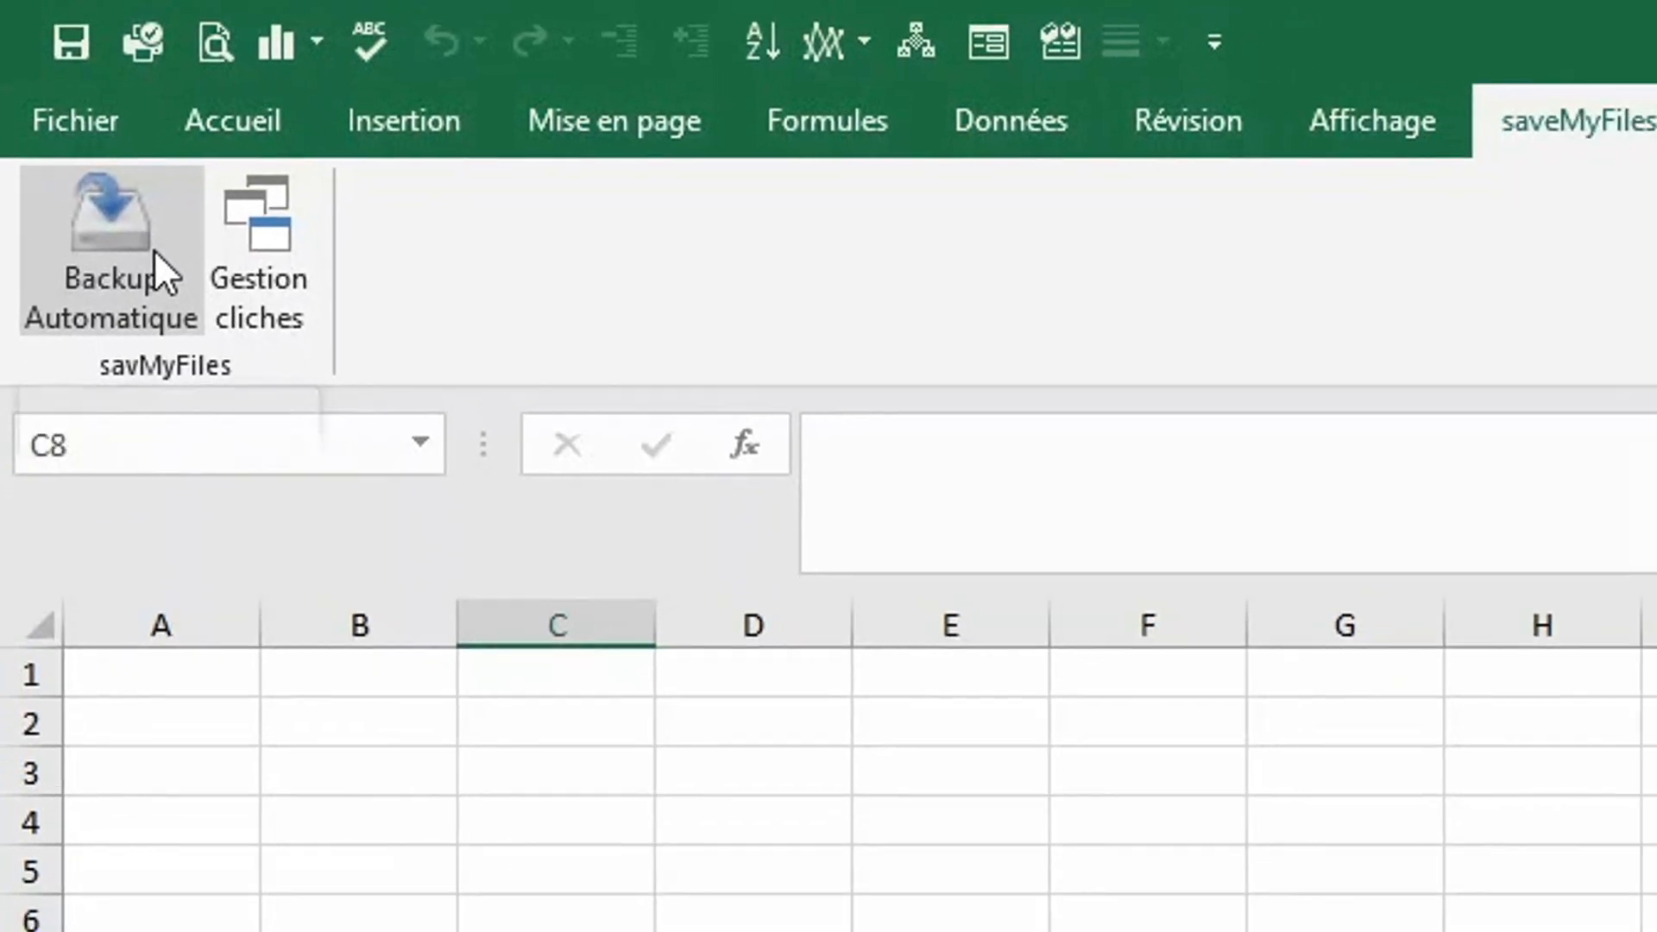
left_click(168, 271)
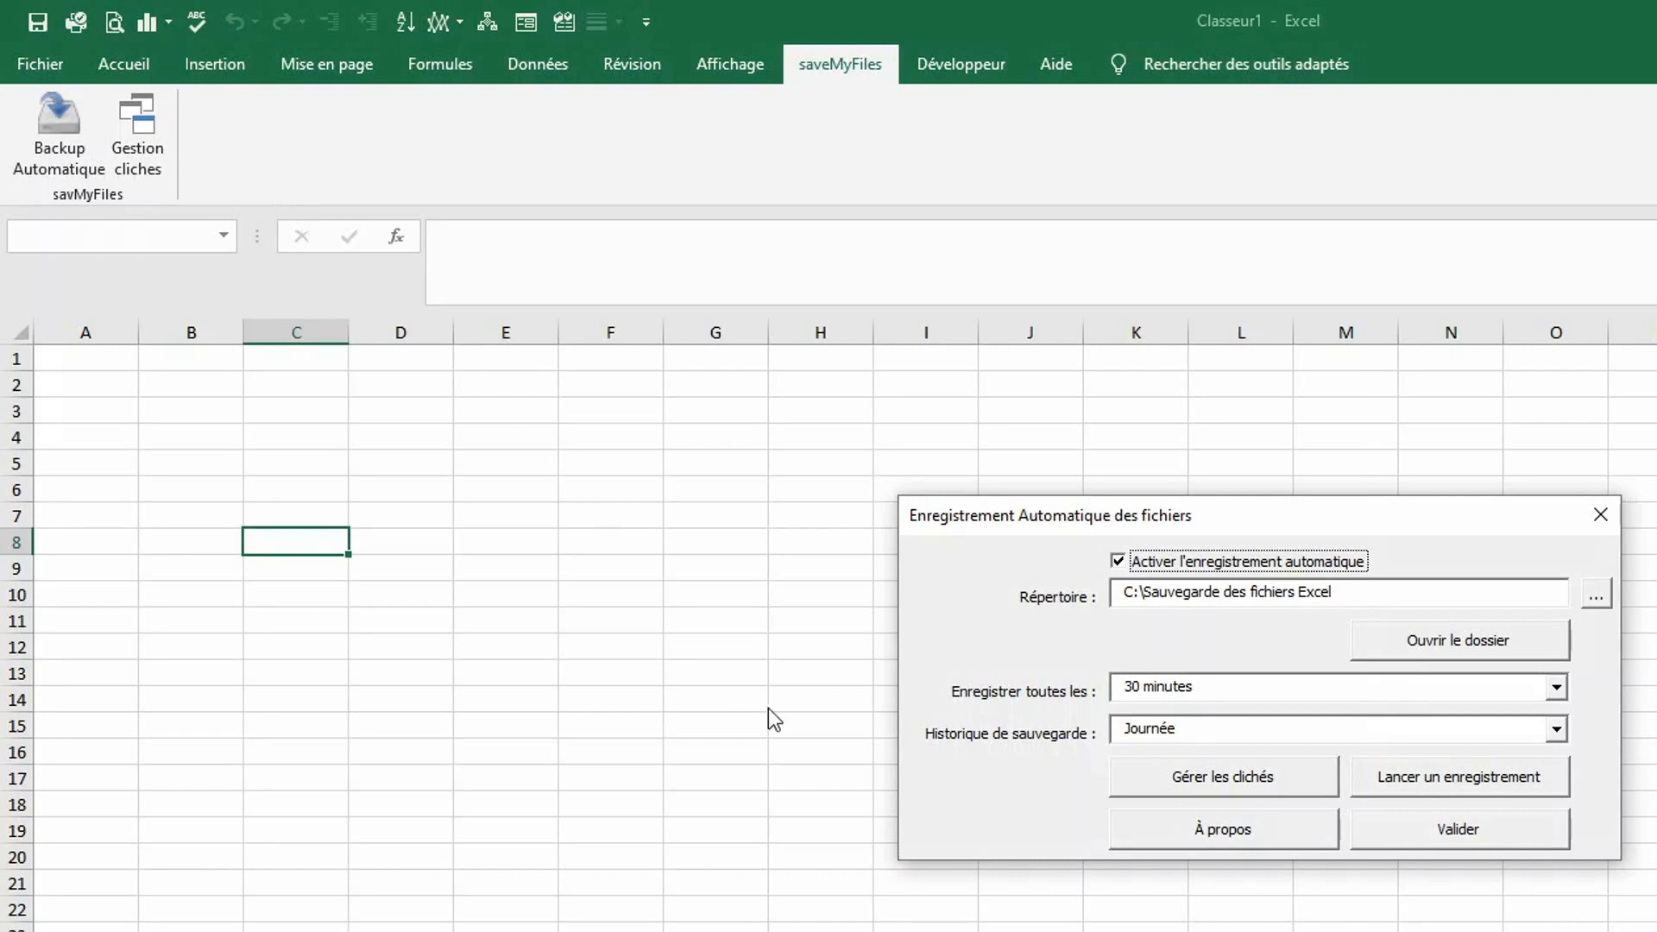
left_click(1201, 779)
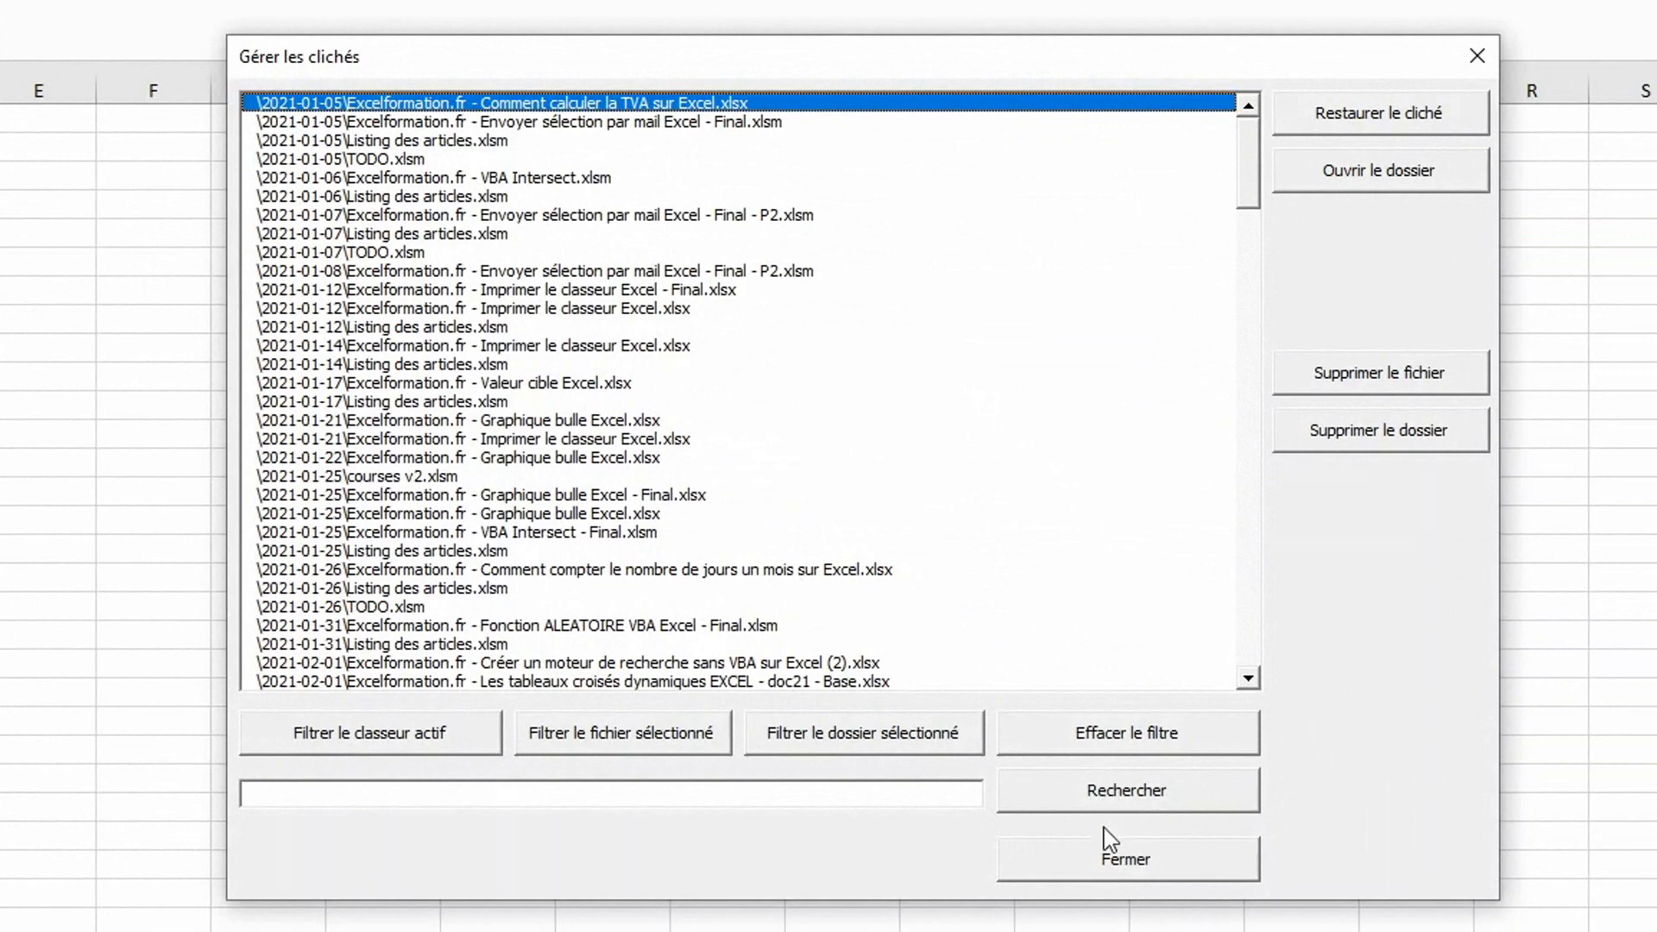
left_click(1096, 856)
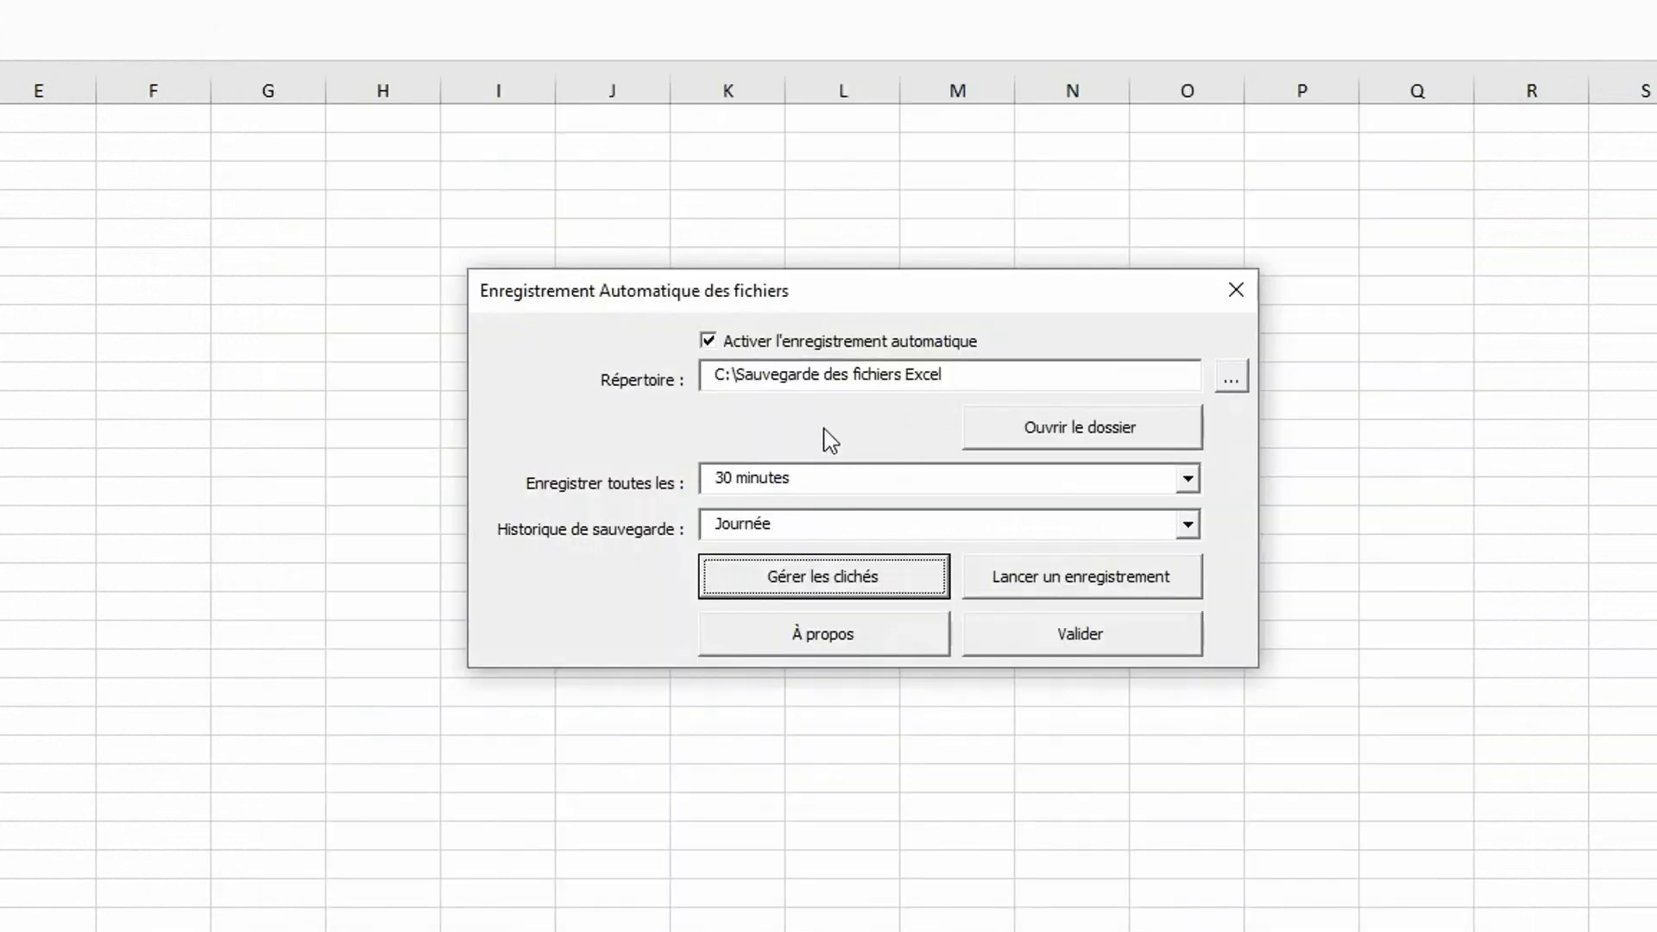
Review the automatic saving switch, save intervals and backup history choices, keeping saving active with 30 minutes and Journée selected.
left_click(815, 350)
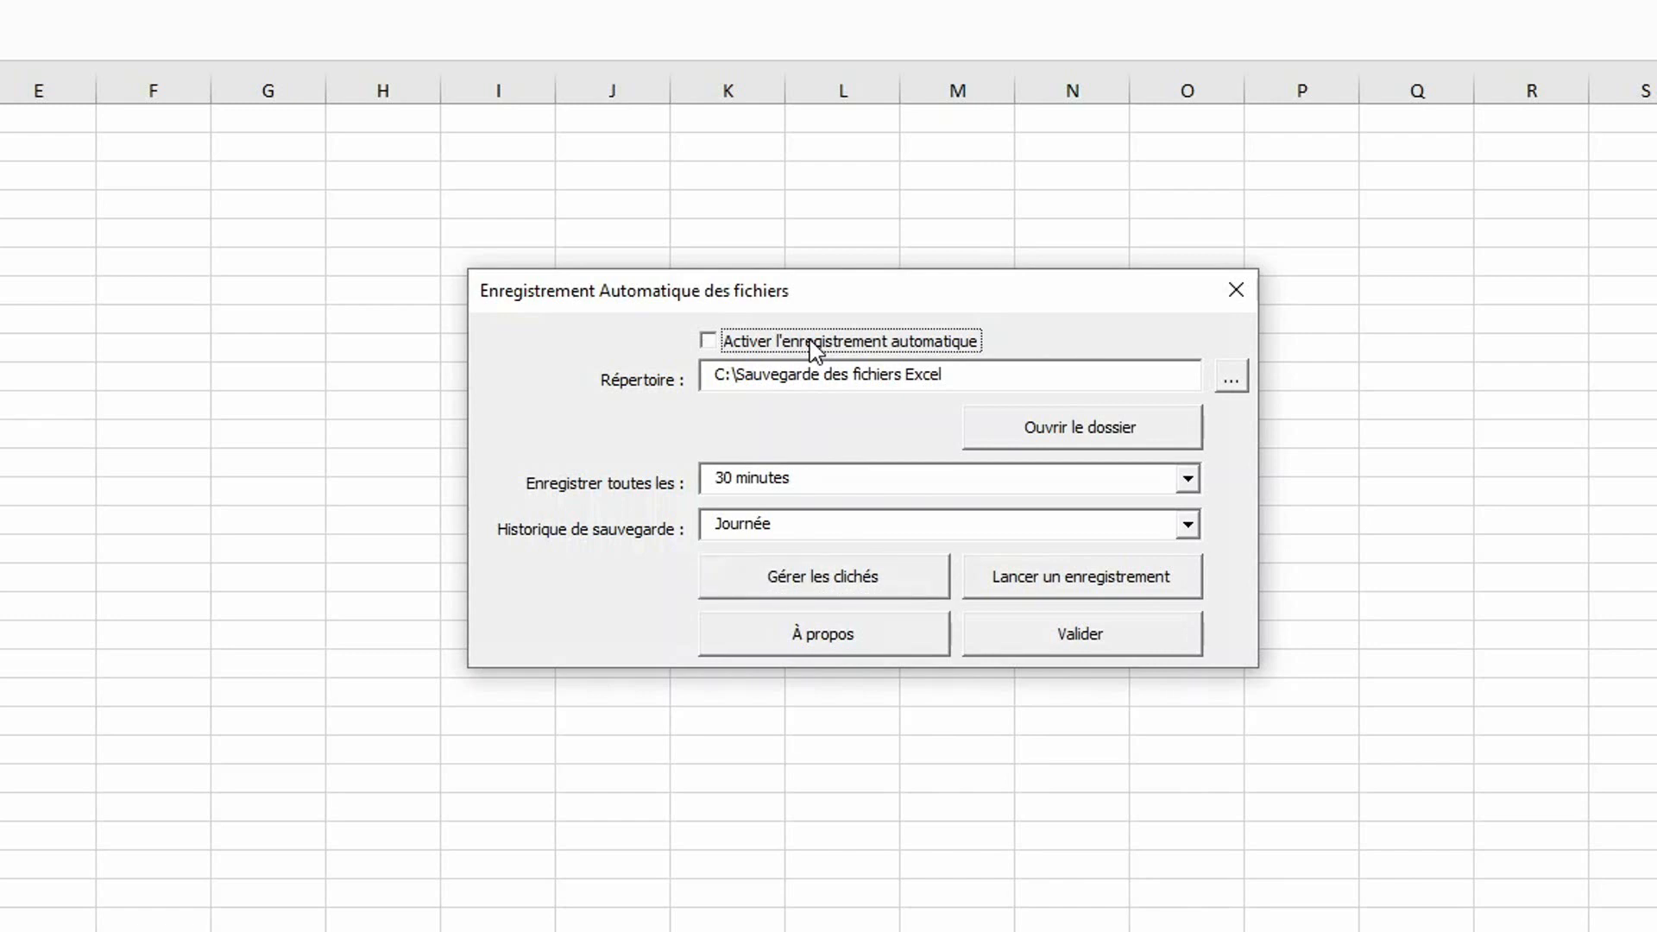
left_click(815, 350)
left_click(1188, 479)
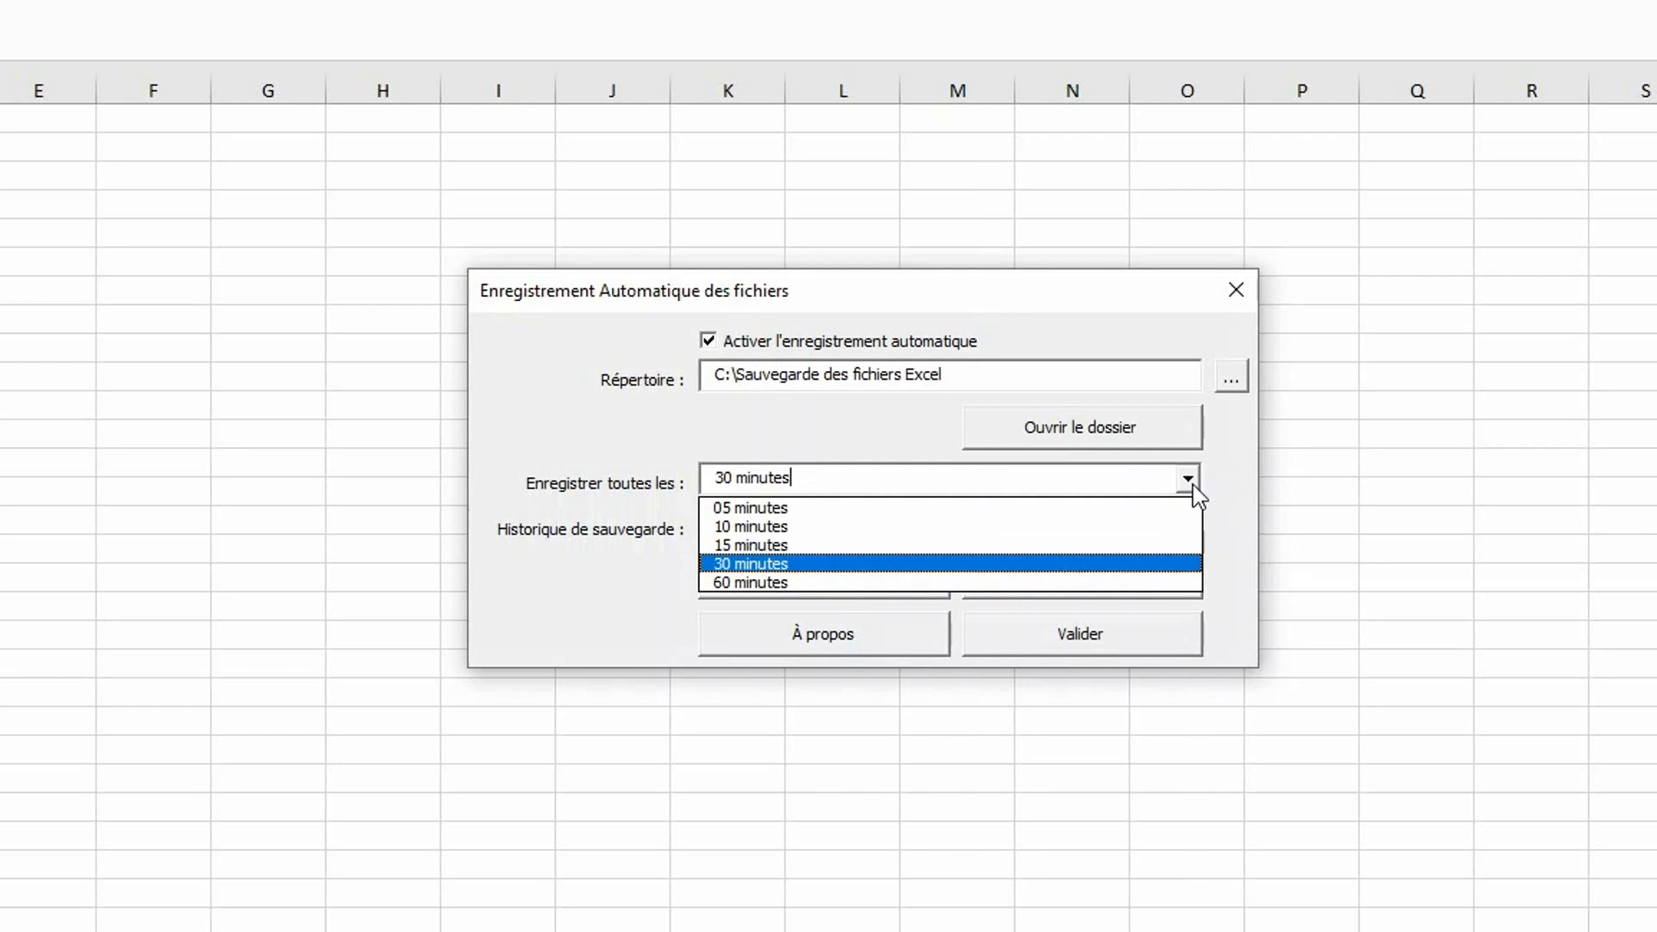
left_click(1193, 476)
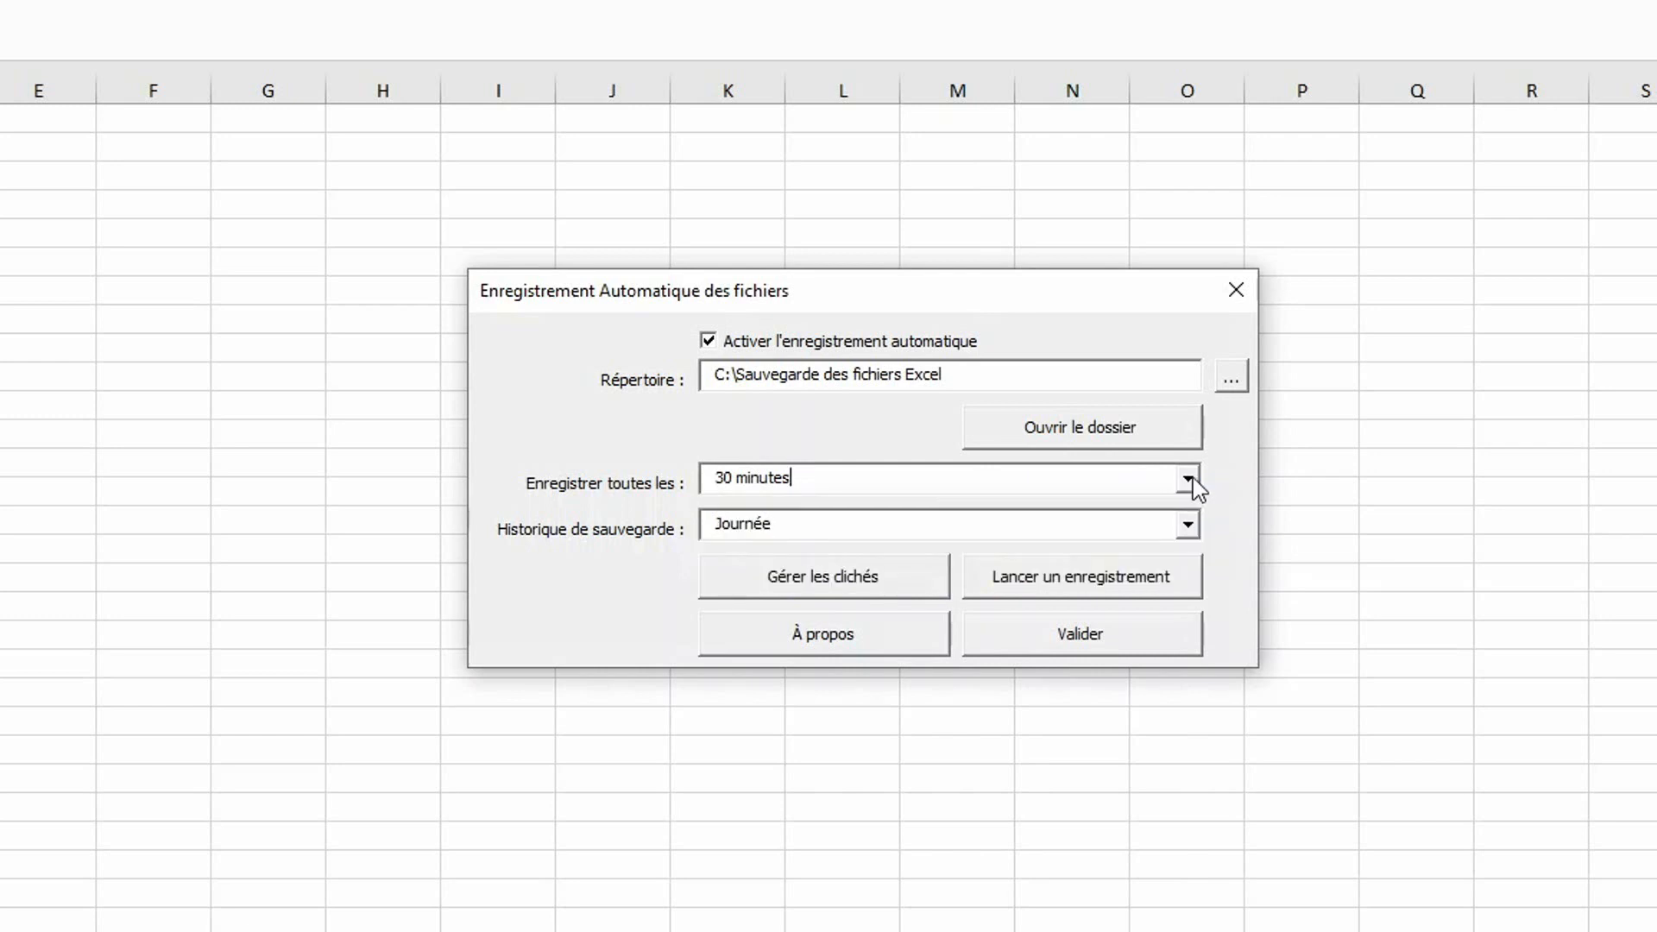
left_click(1194, 535)
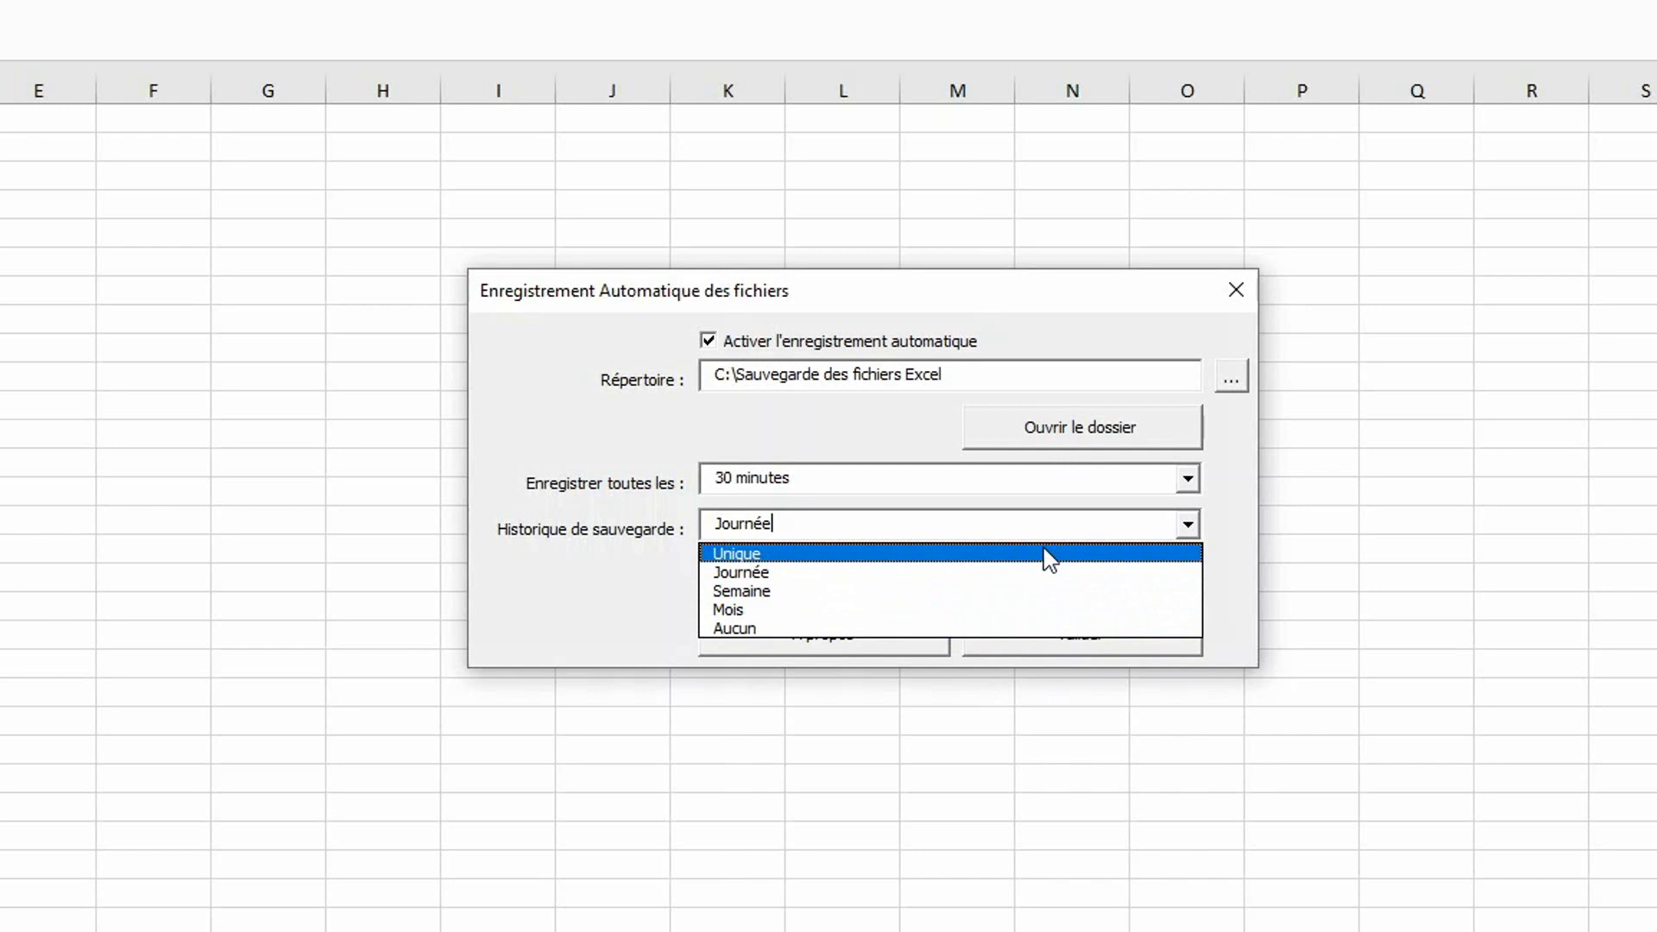
left_click(713, 576)
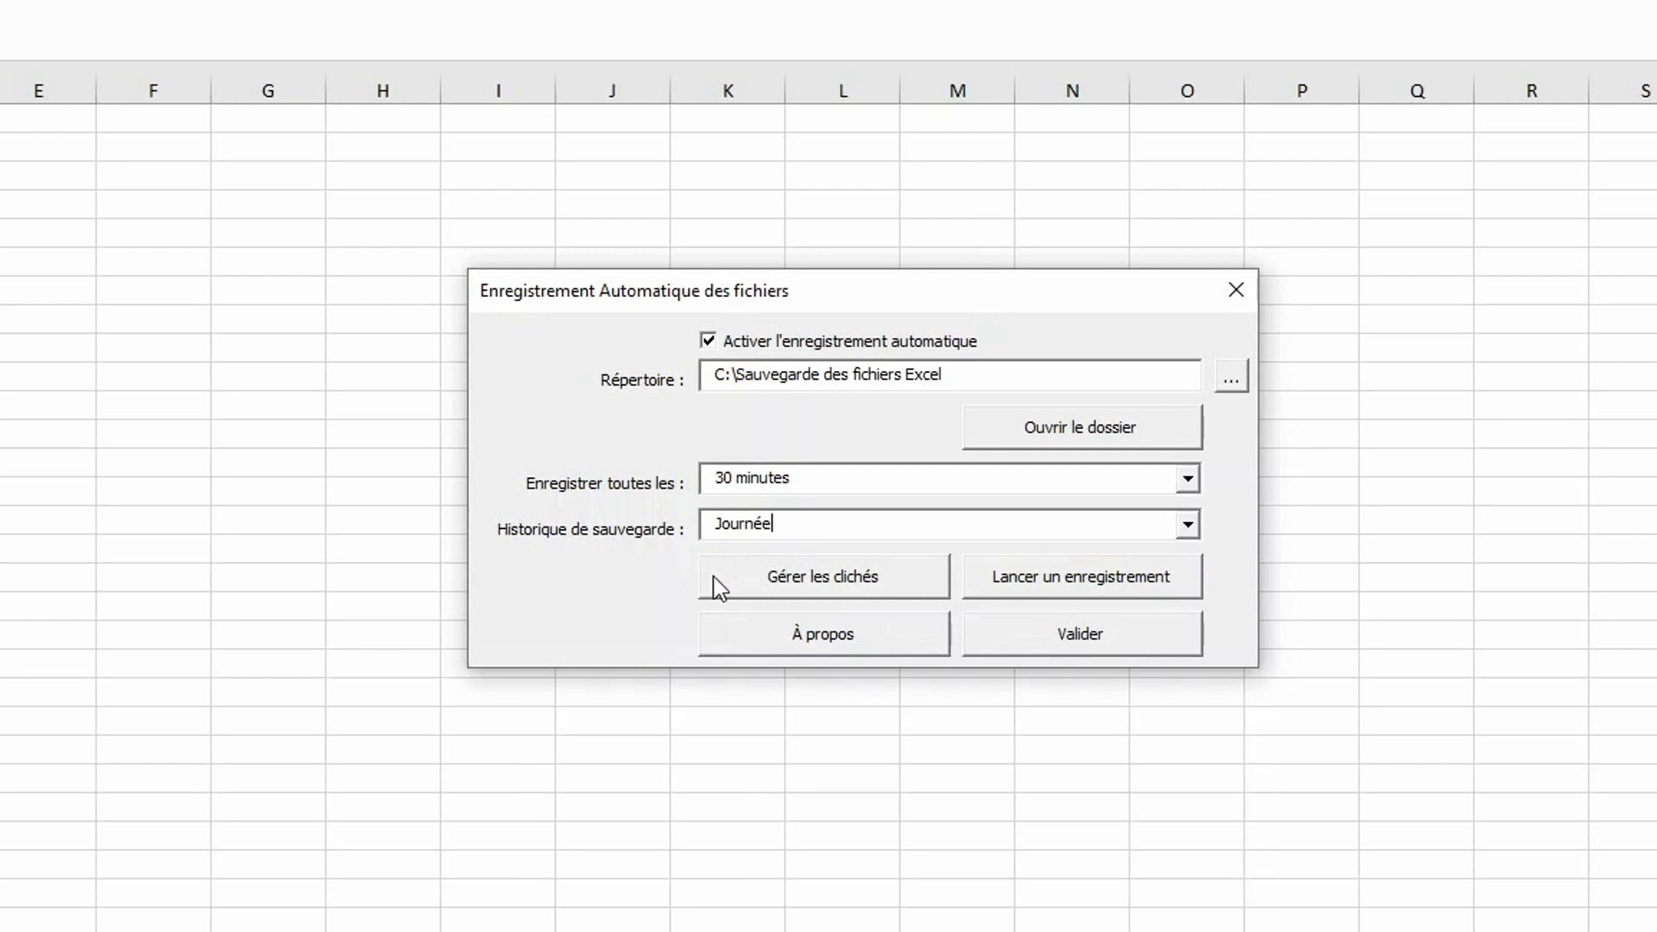
Restore the 2021-01-05 snapshot of "Excelformation.fr - Comment calculer la TVA sur Excel.xlsx" from the snapshot manager.
left_click(774, 591)
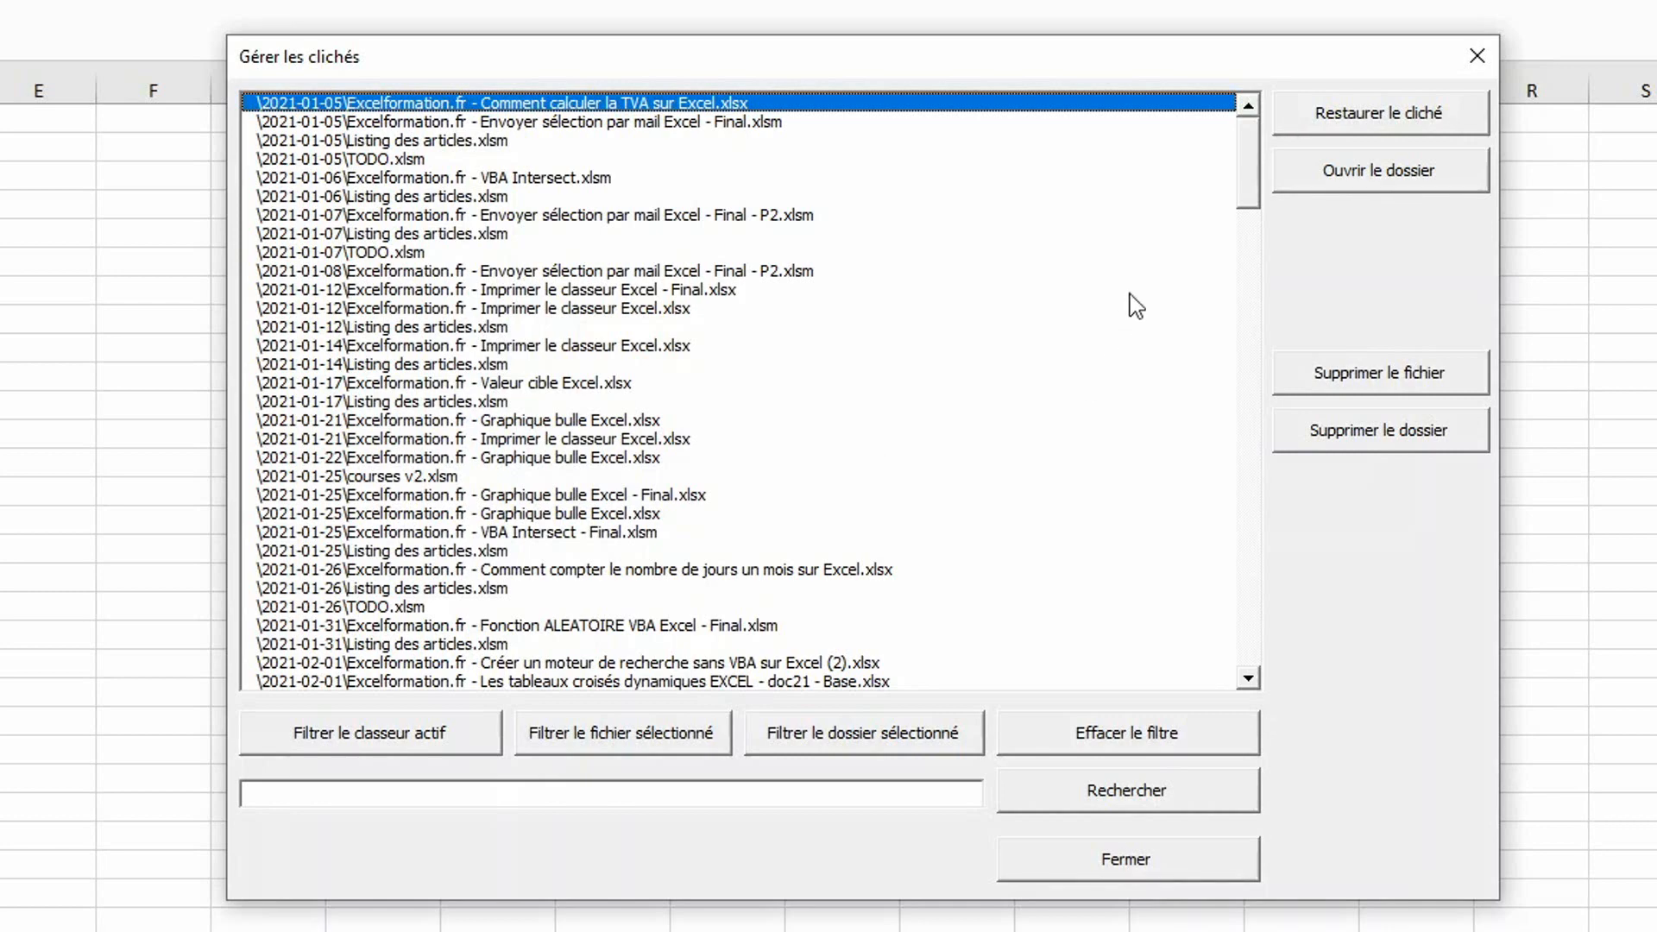
left_click_drag(1248, 200, 1238, 46)
left_click(1357, 134)
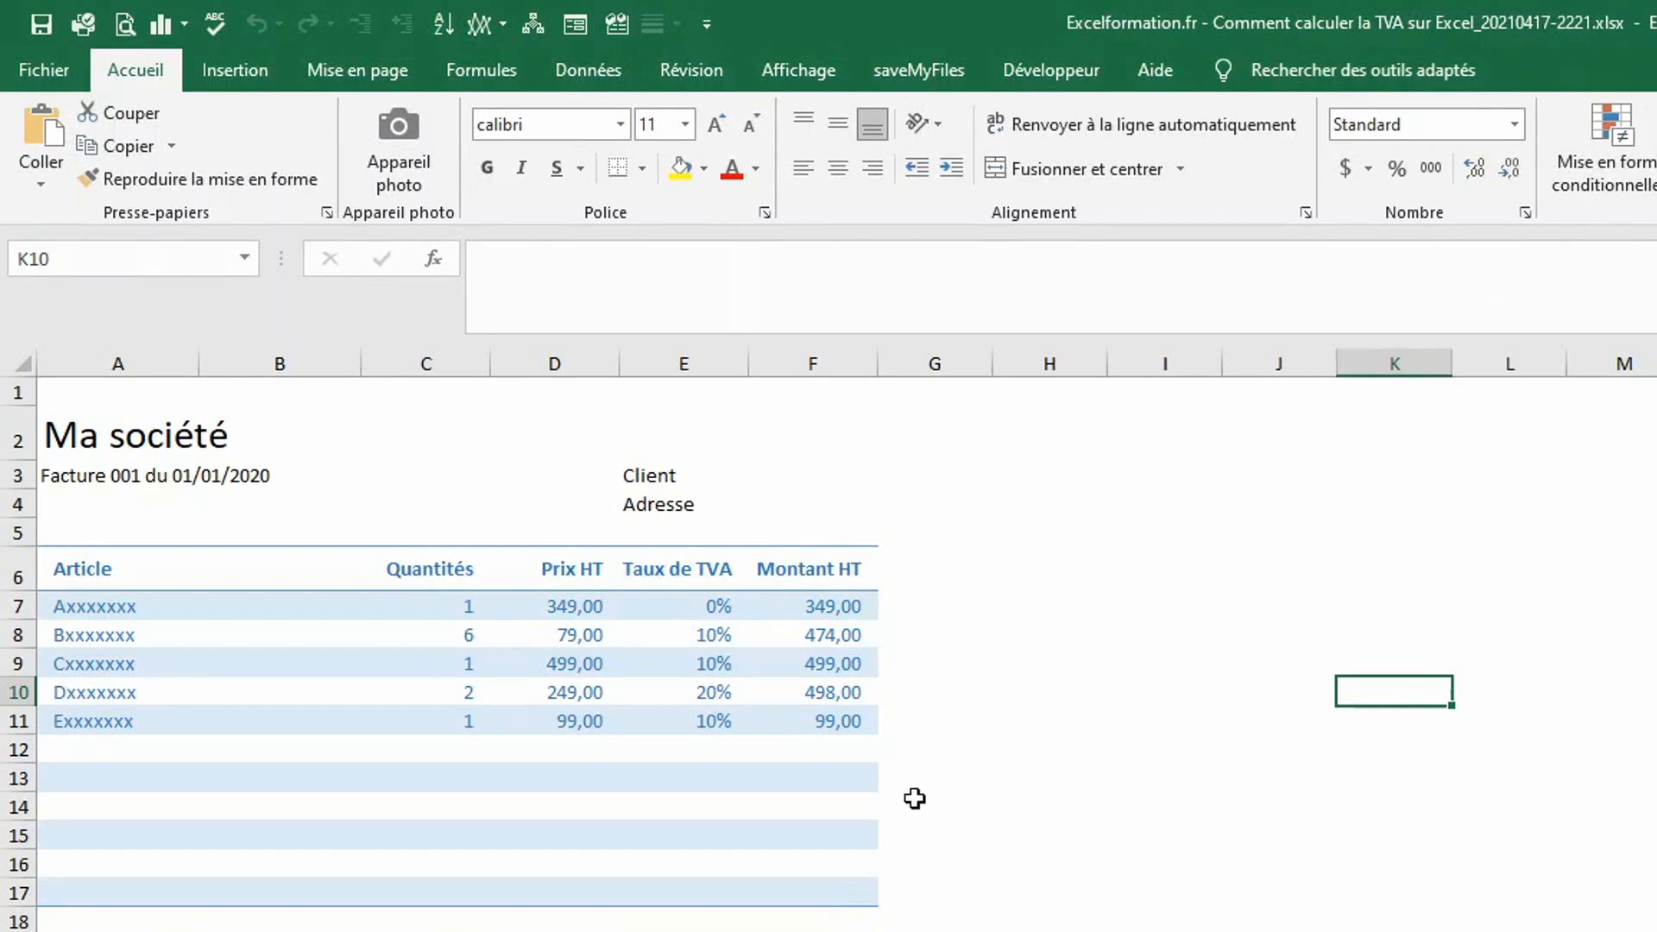
Reopen the snapshot manager from the automatic backup settings and open the folder holding the selected 2021-01-05 TVA snapshot.
left_click(918, 70)
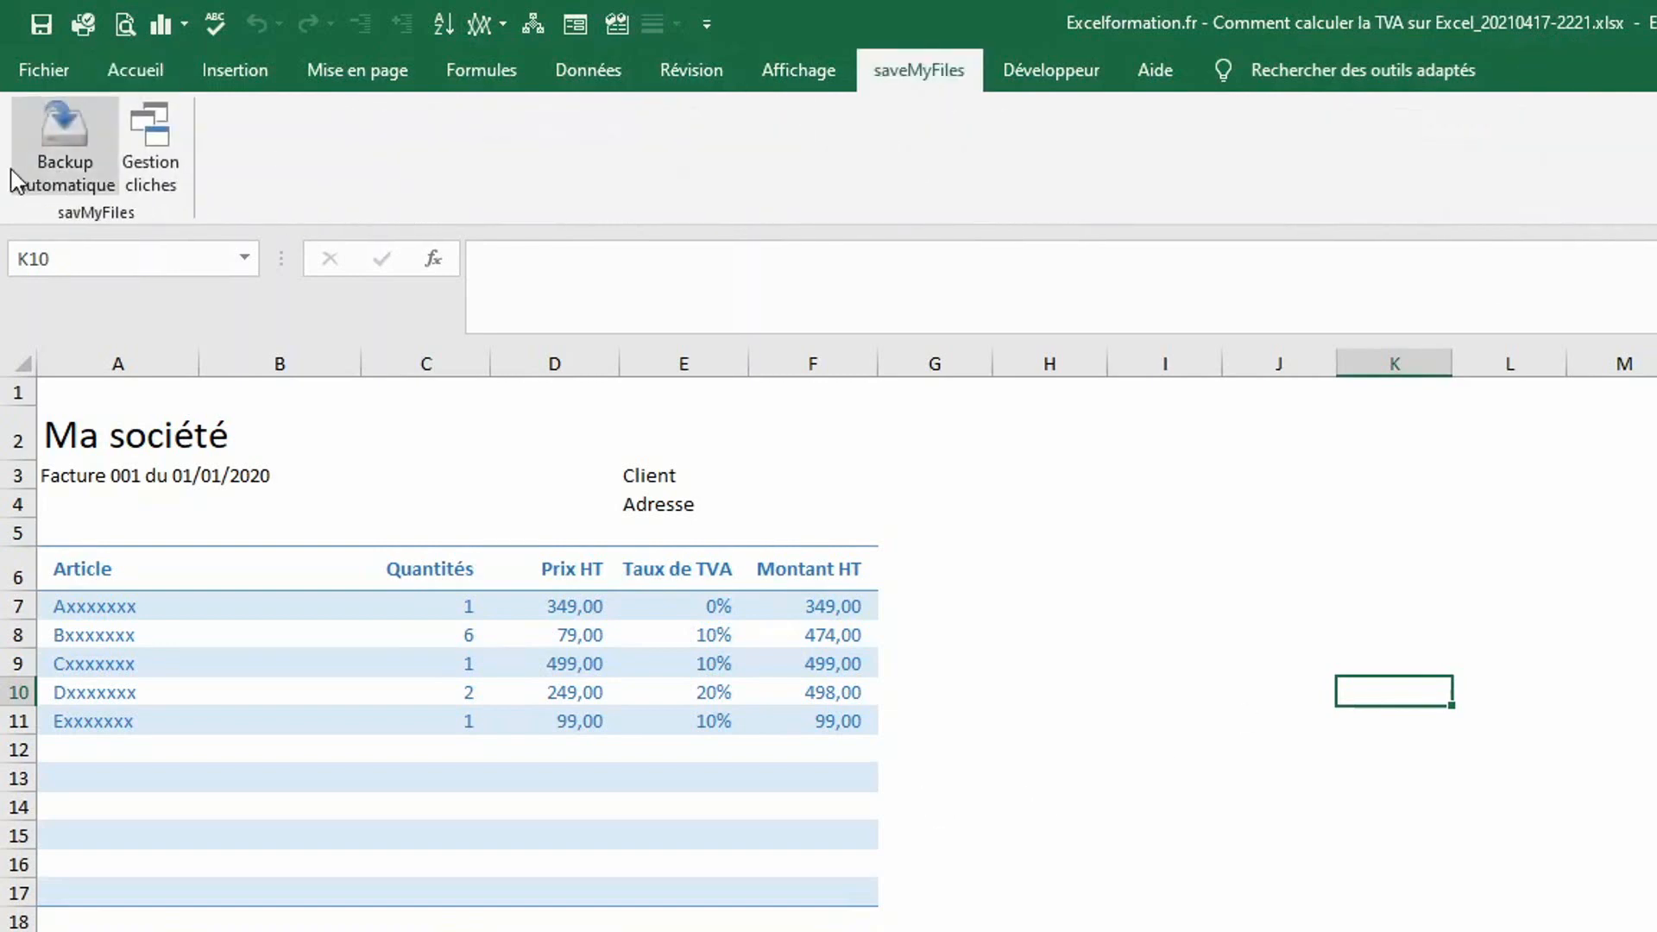
left_click(19, 168)
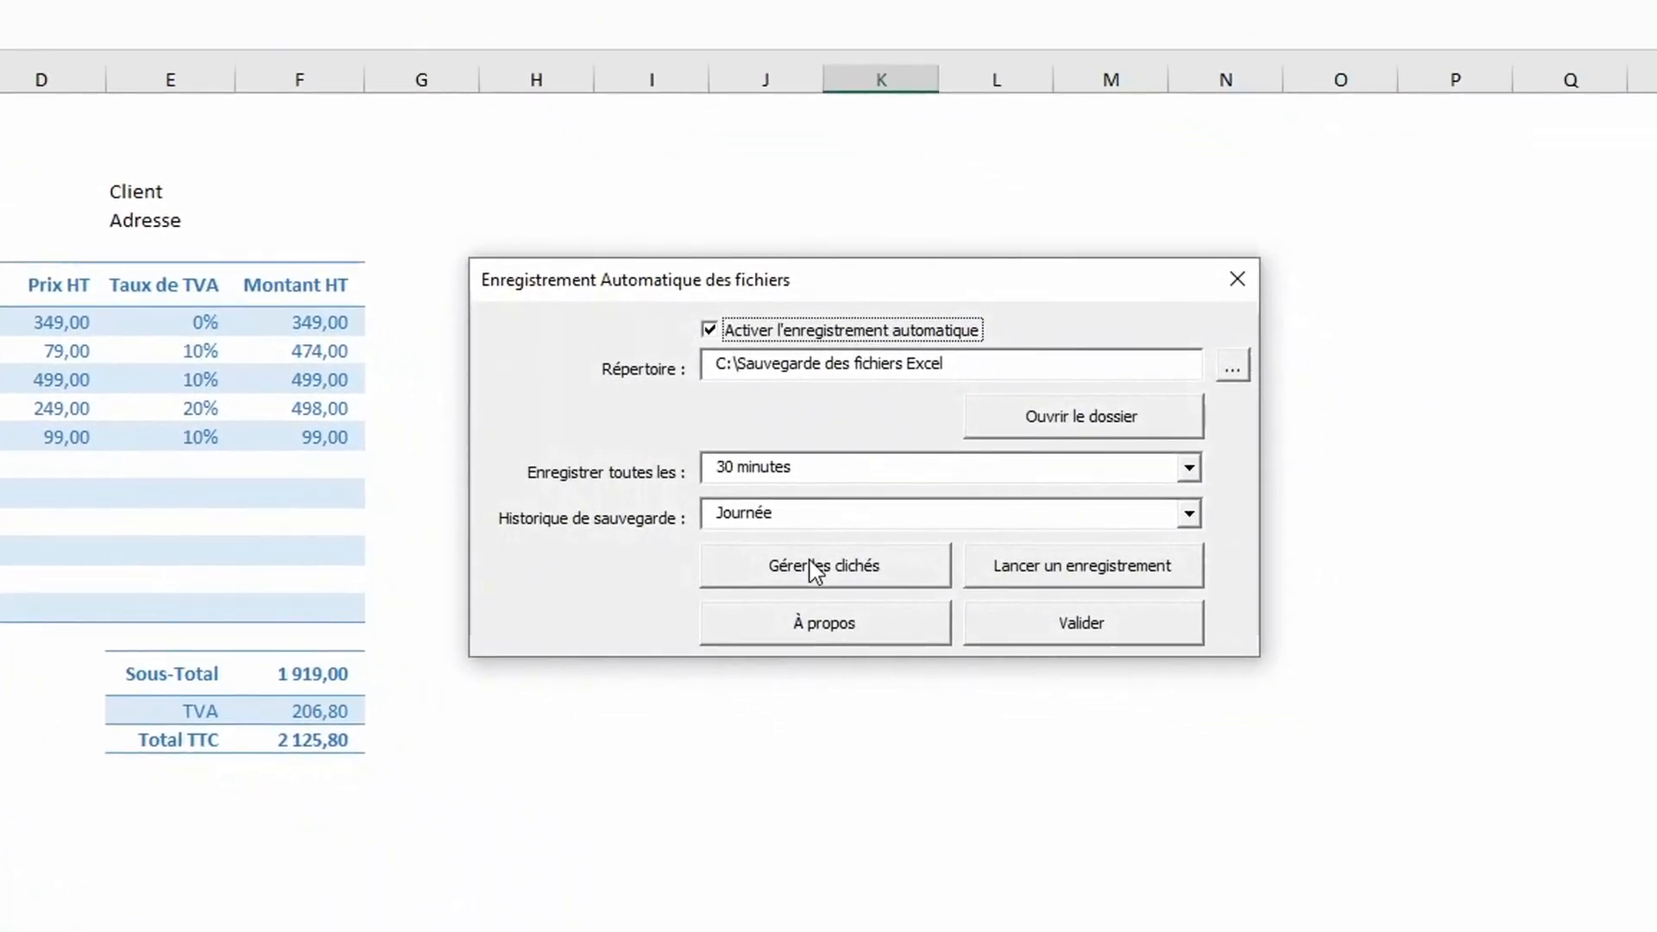
left_click(1159, 762)
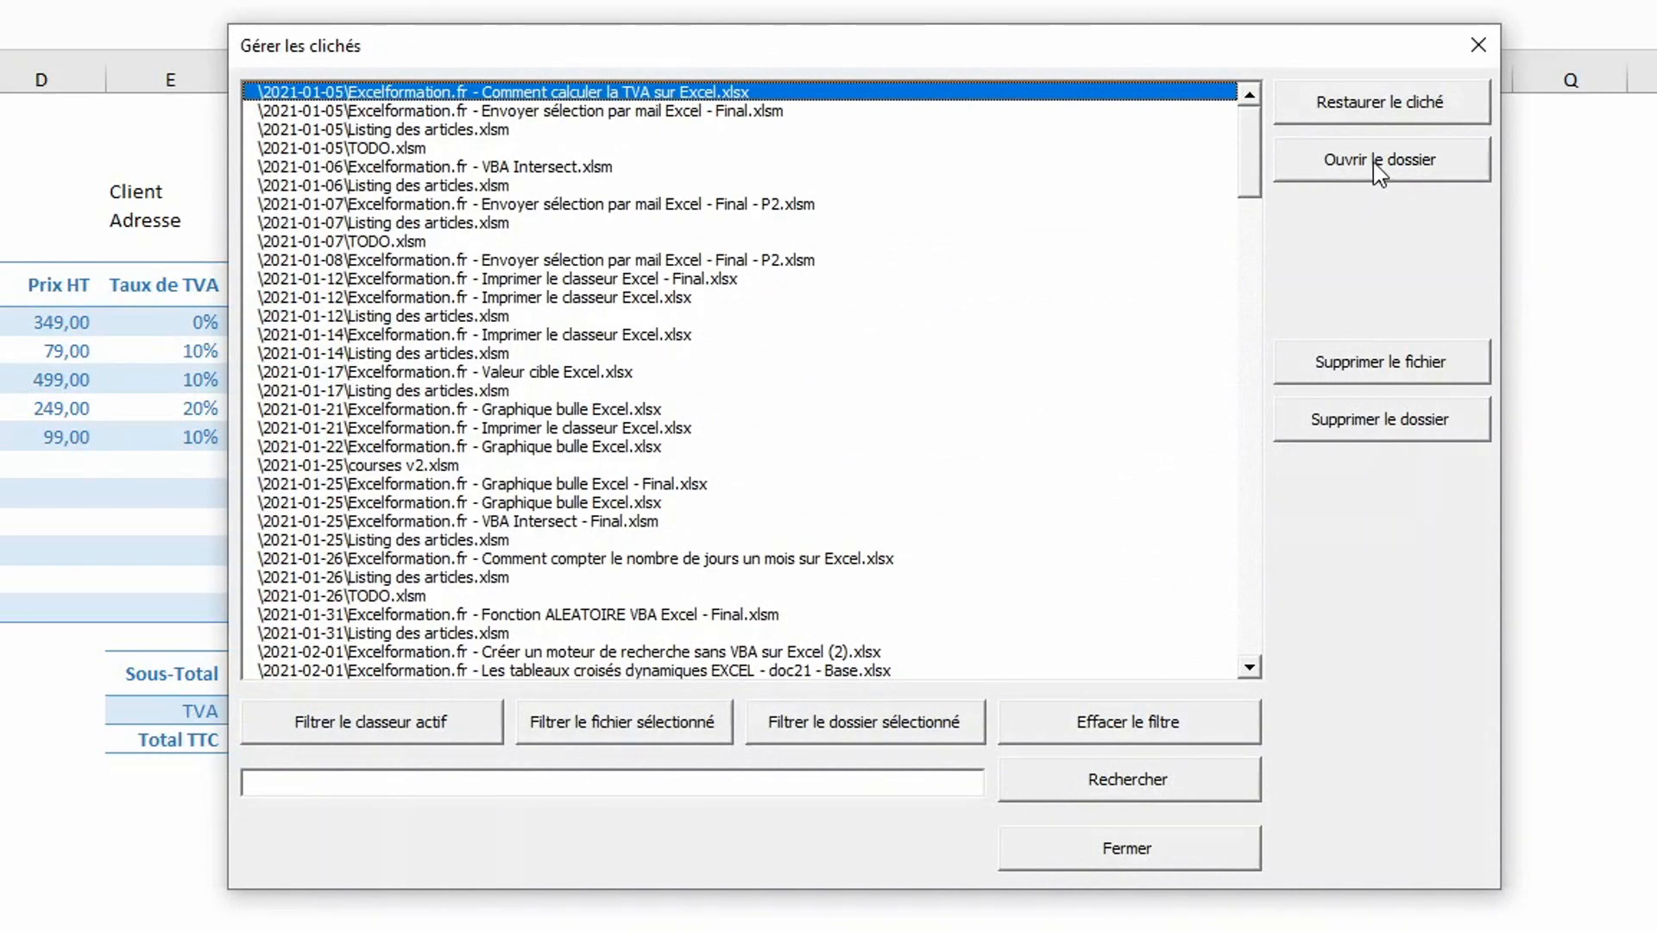
left_click(1373, 164)
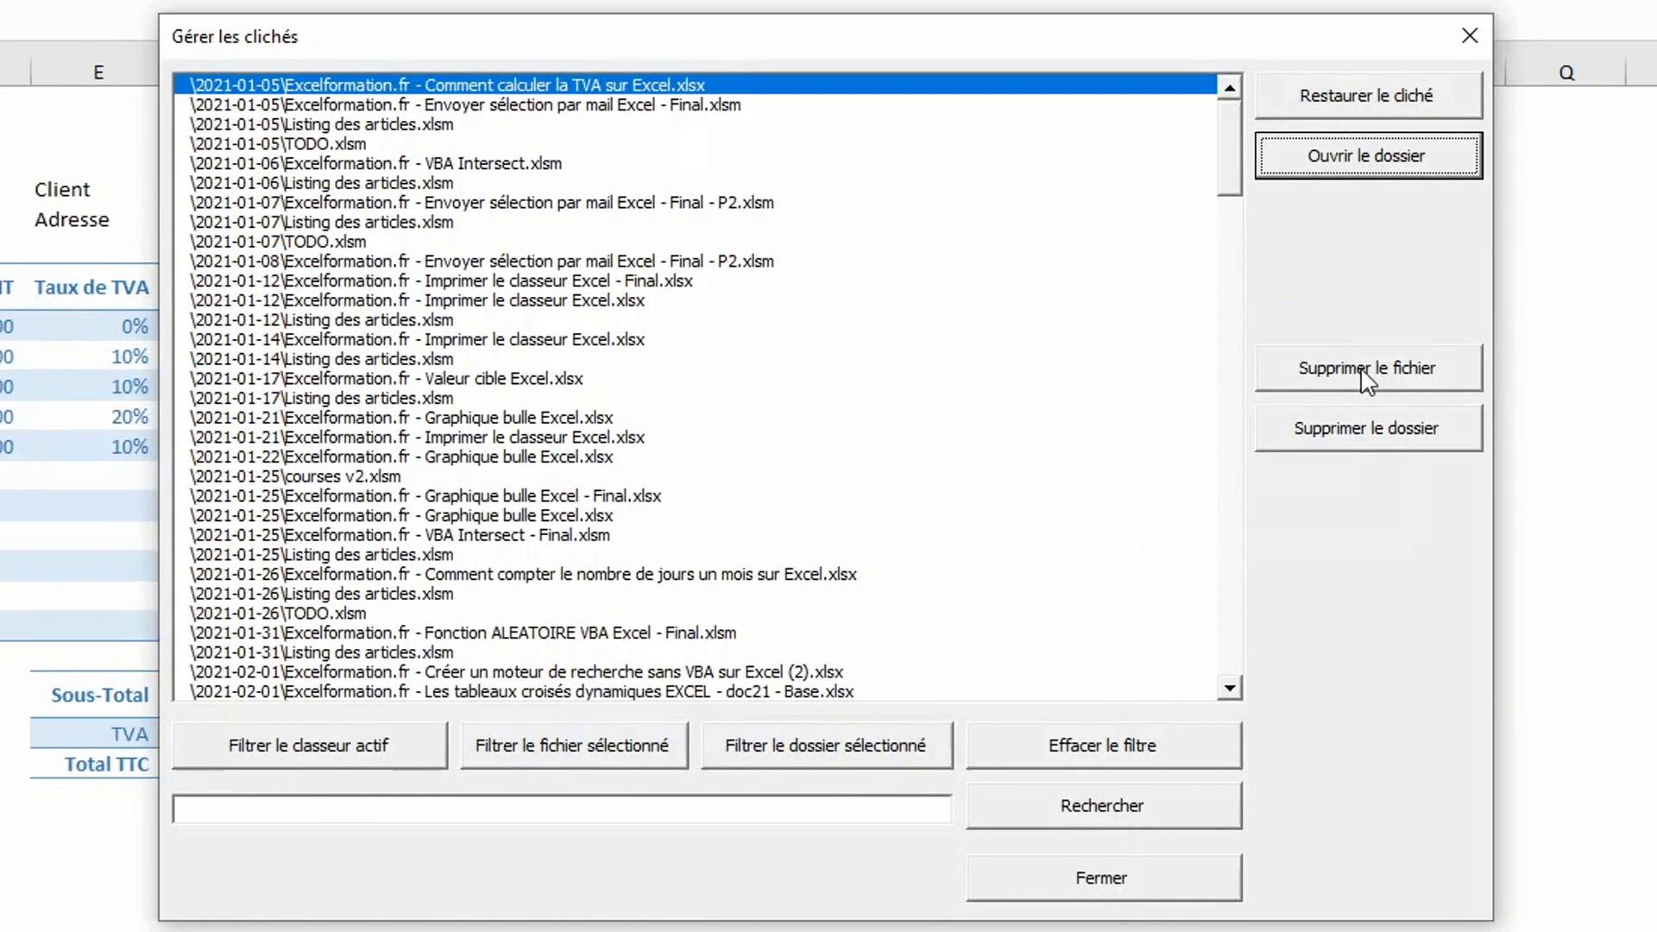
Delete the 2021-01-05 TVA snapshot file, and delete the entire 2021-01-05 snapshot folder with its contents.
left_click(1367, 377)
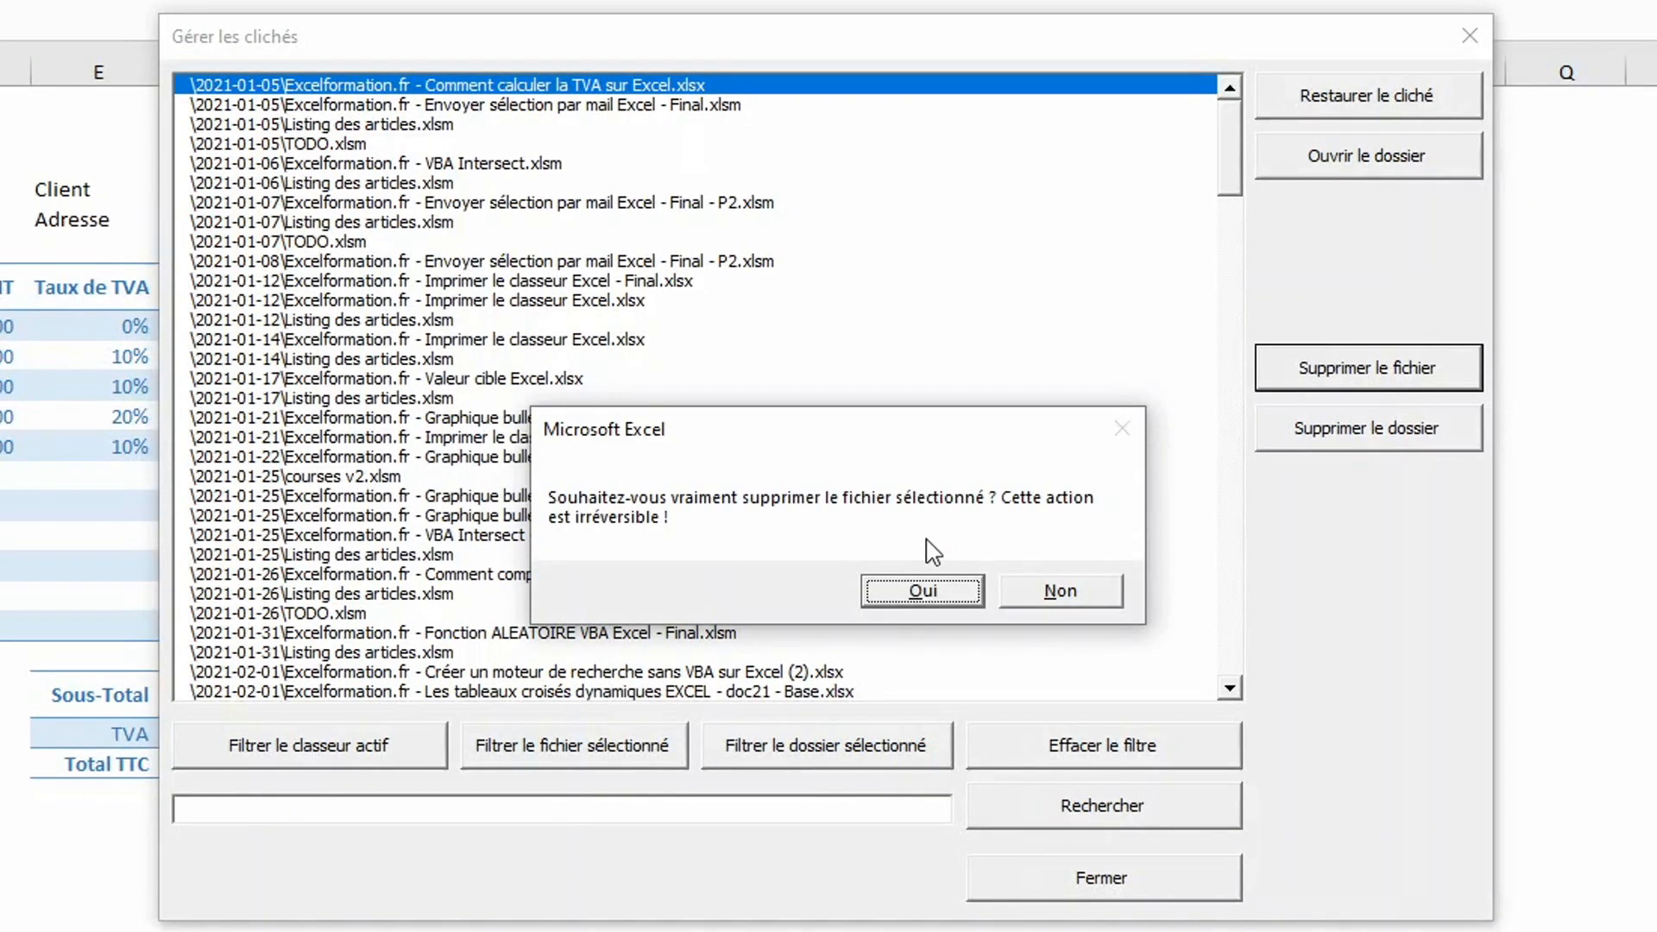
left_click(930, 593)
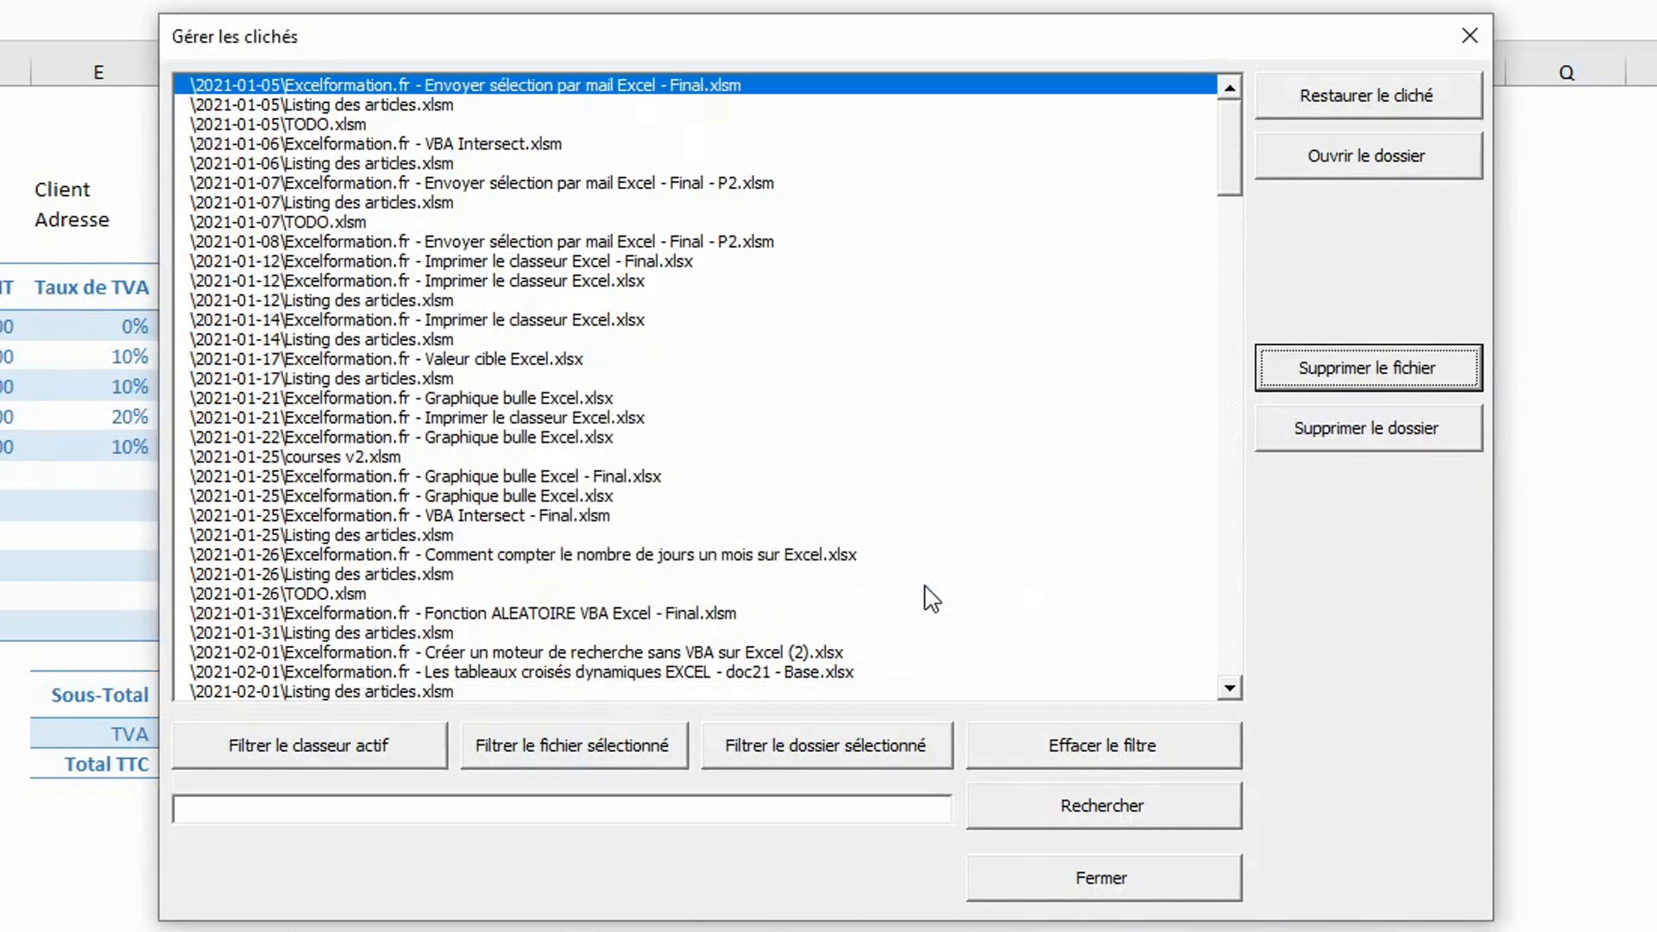
left_click(1321, 436)
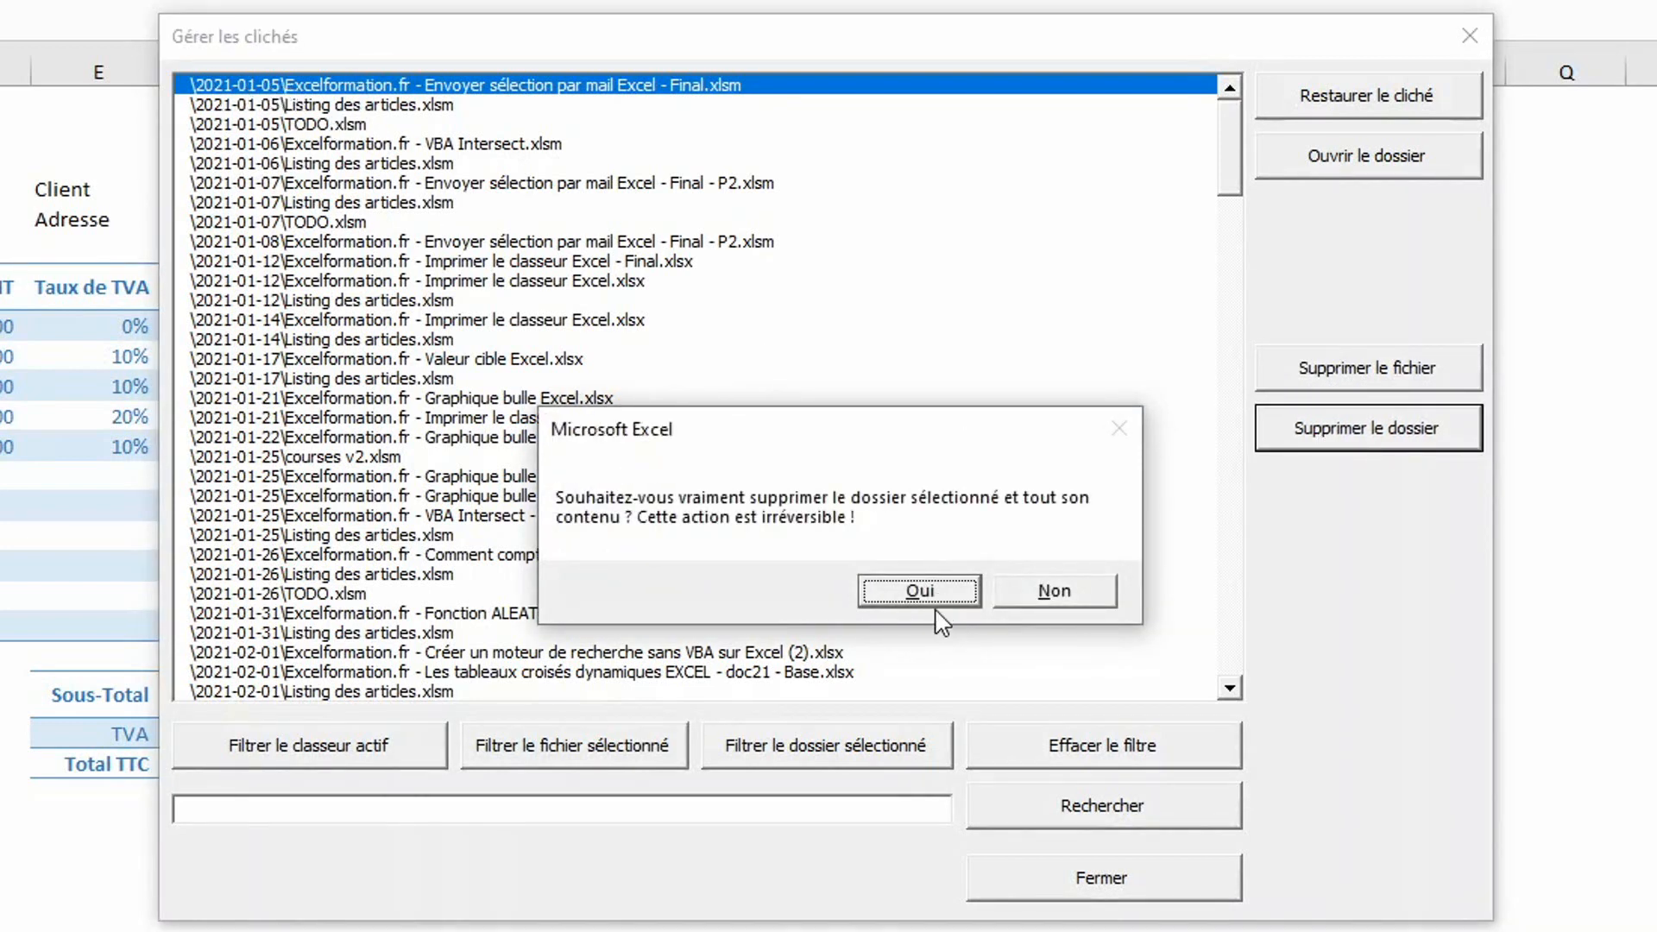
left_click(916, 592)
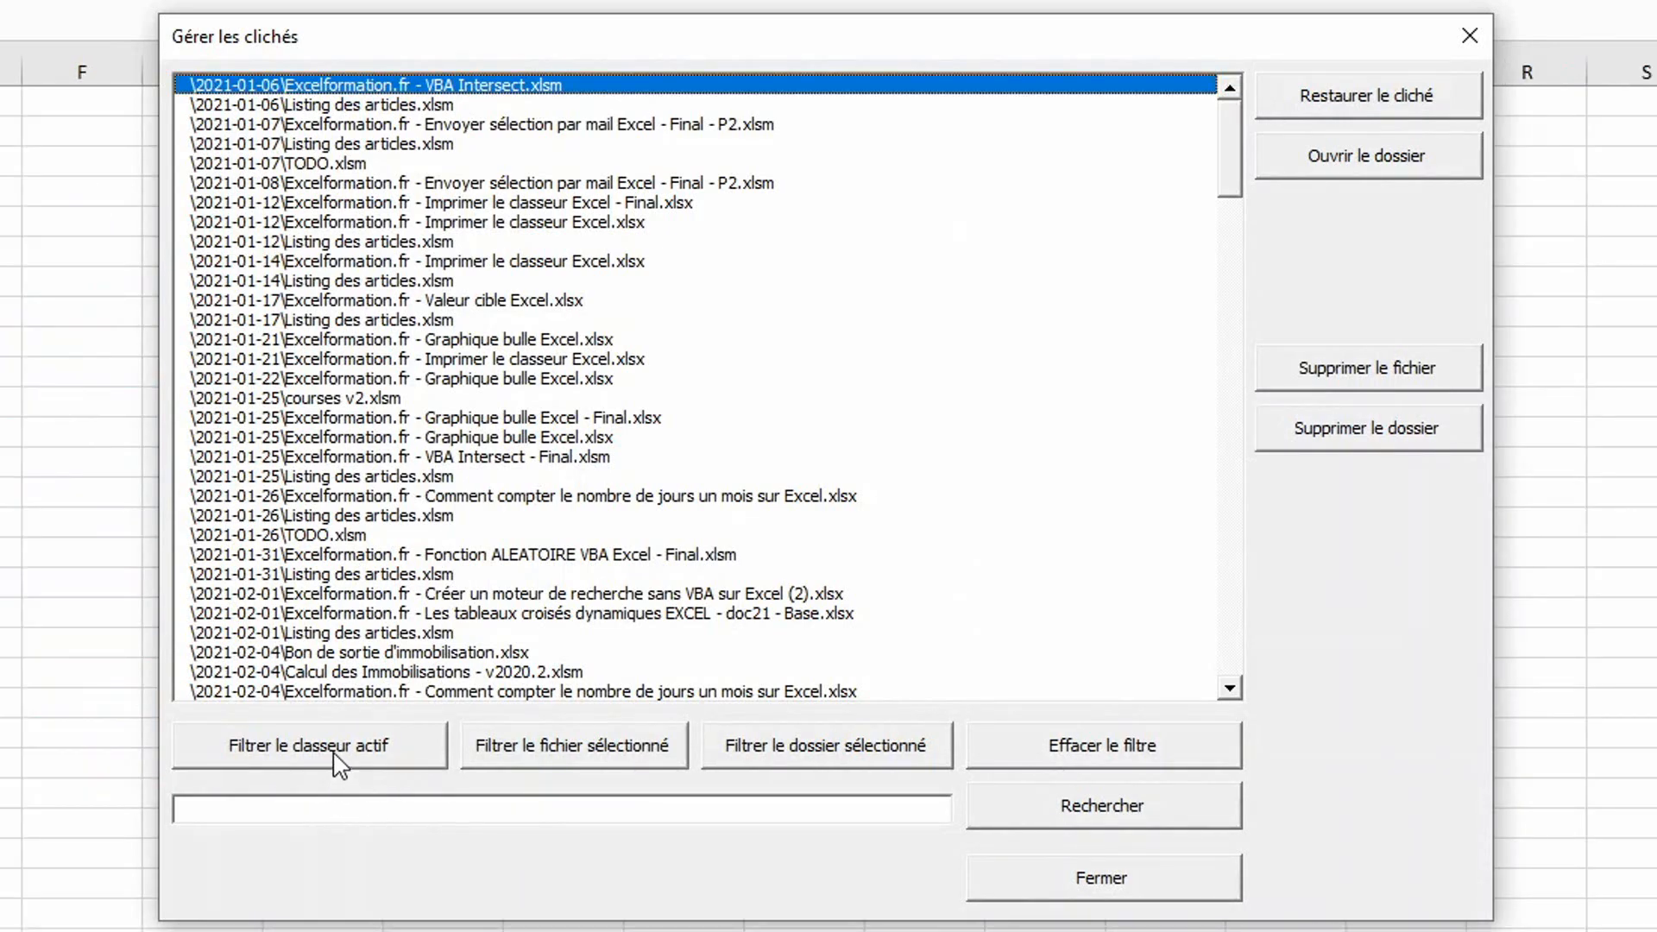
Filter the snapshots by active workbook, selected file and selected folder in turn, clearing the filter at the end.
left_click(338, 762)
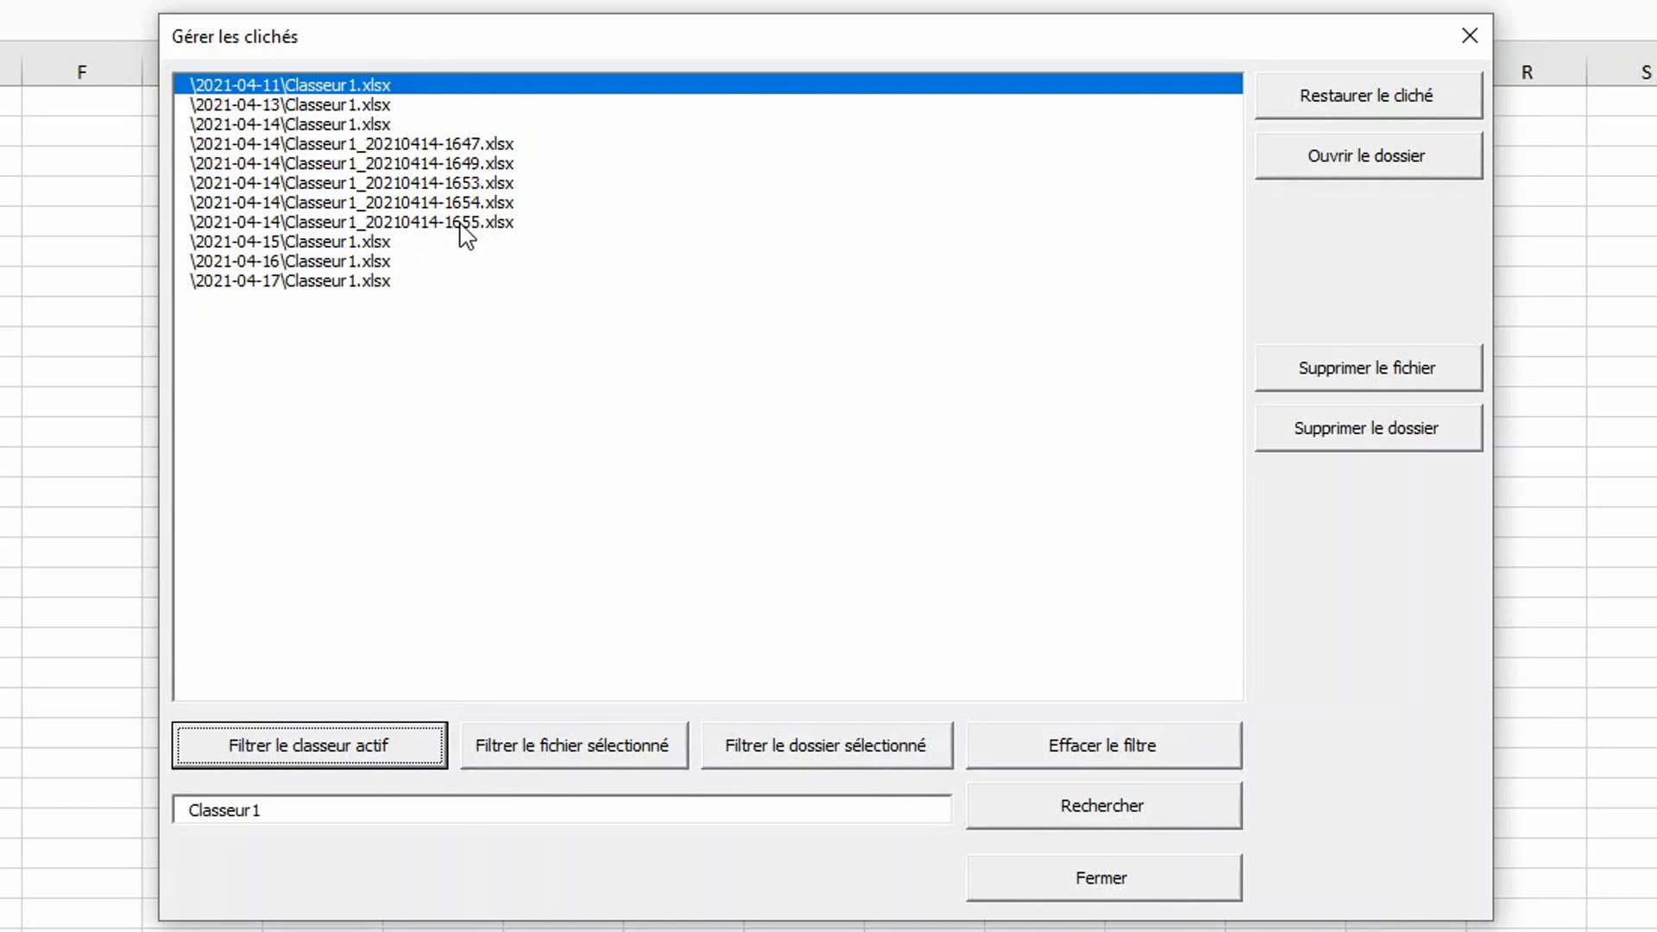
left_click(541, 757)
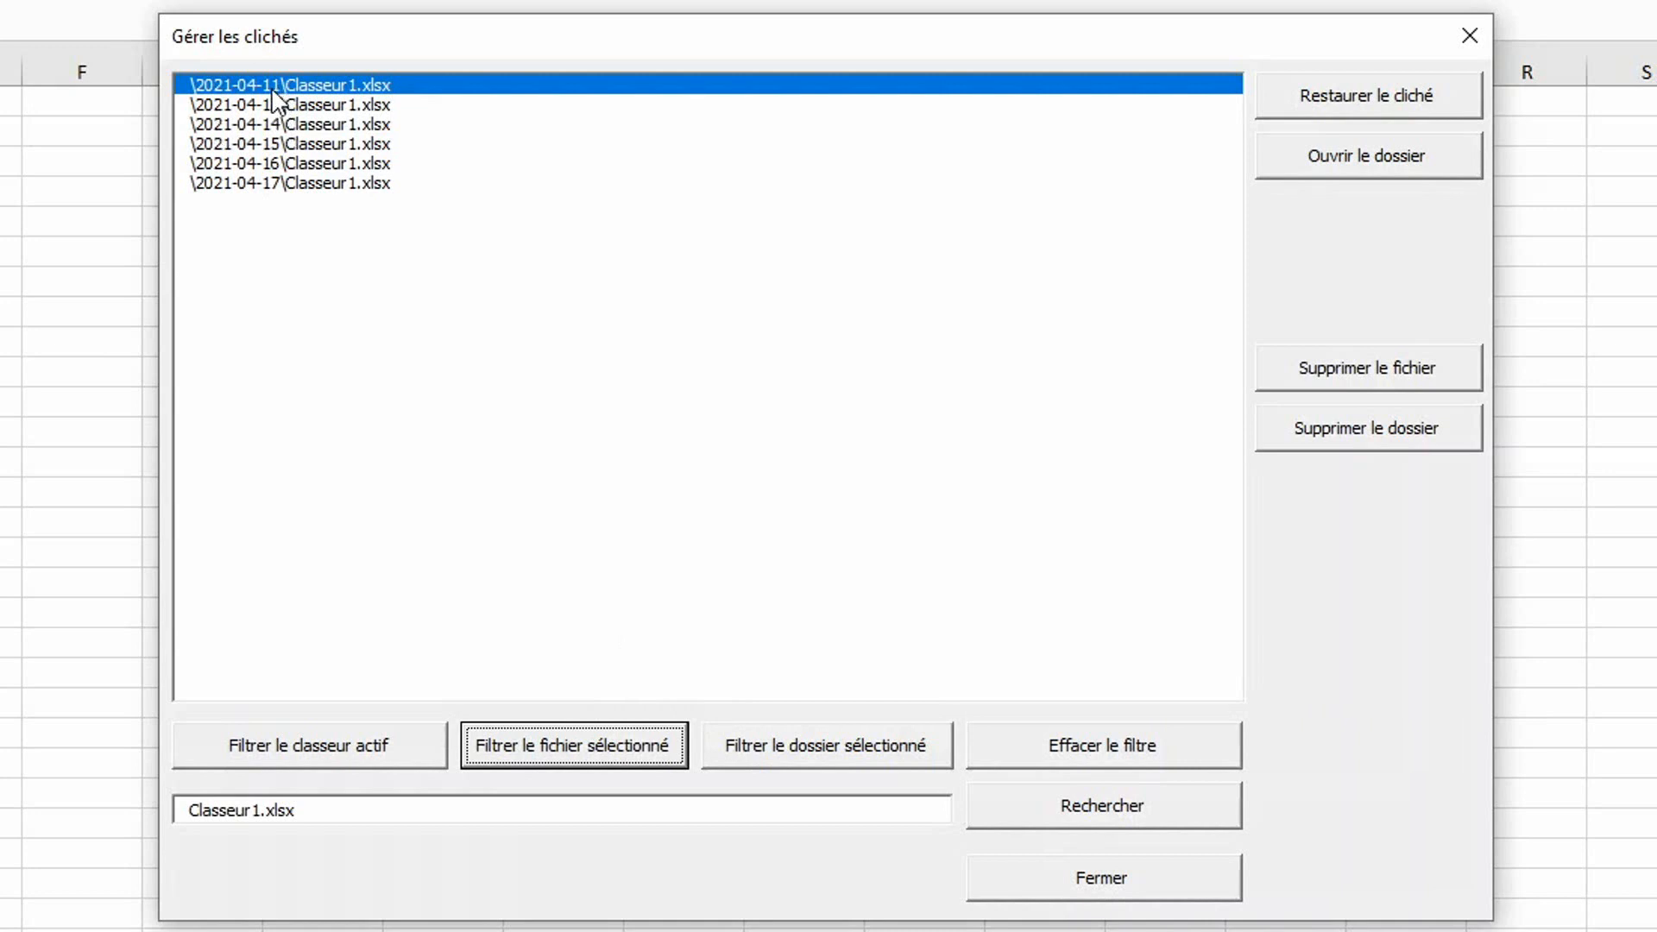
left_click(895, 764)
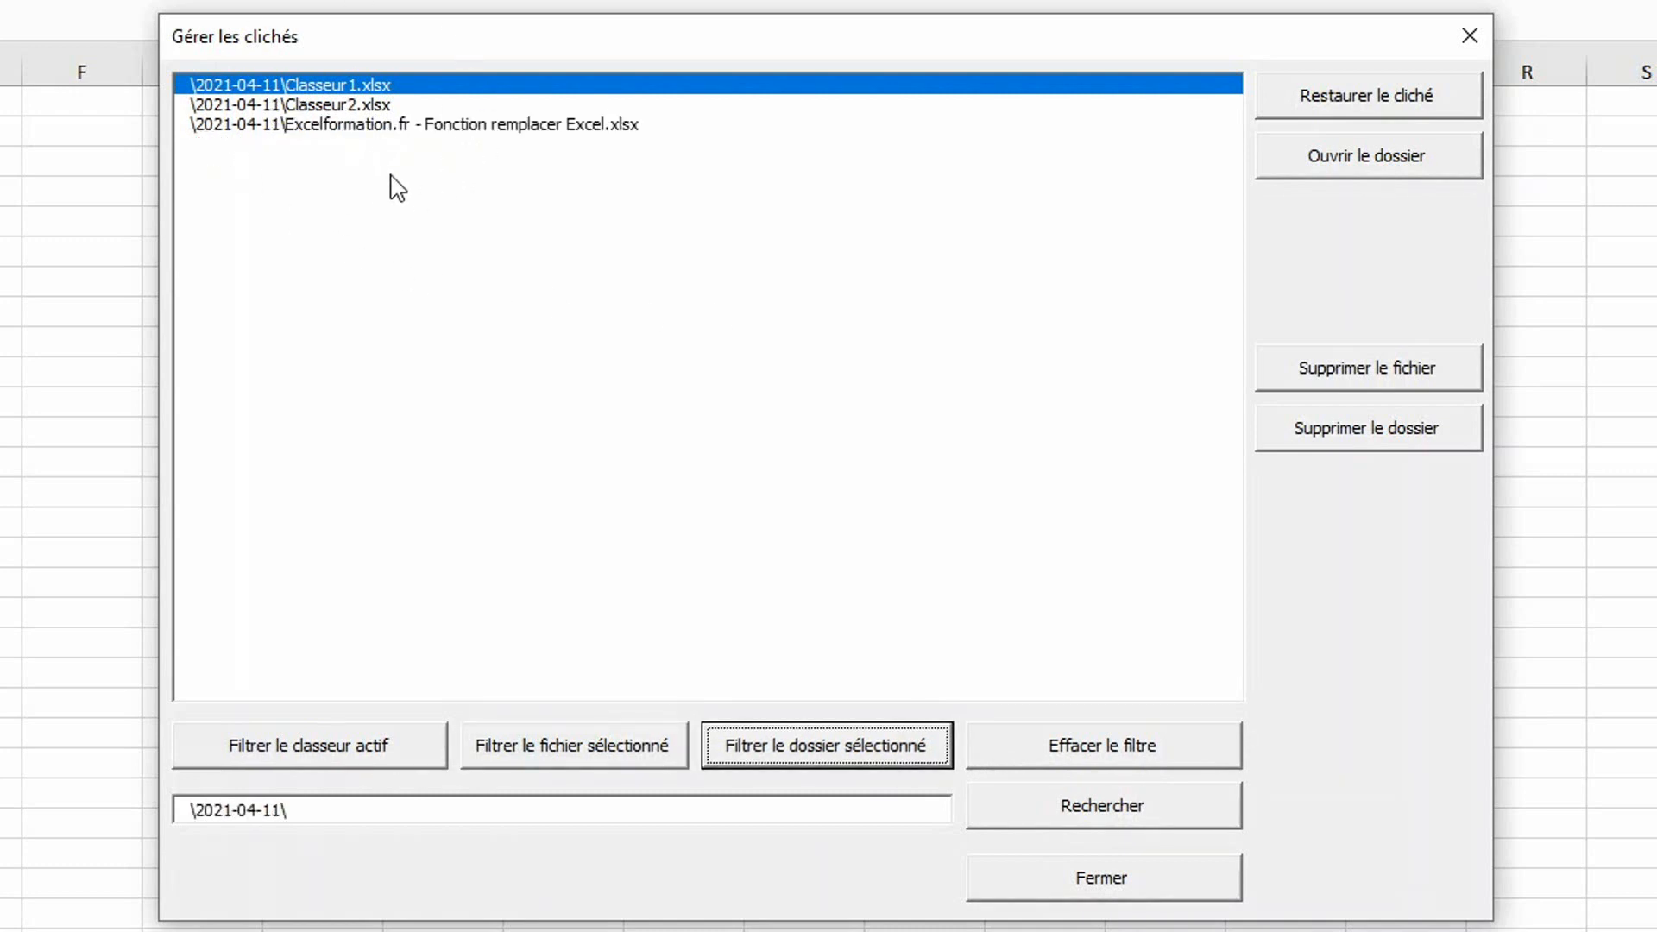
left_click(1032, 757)
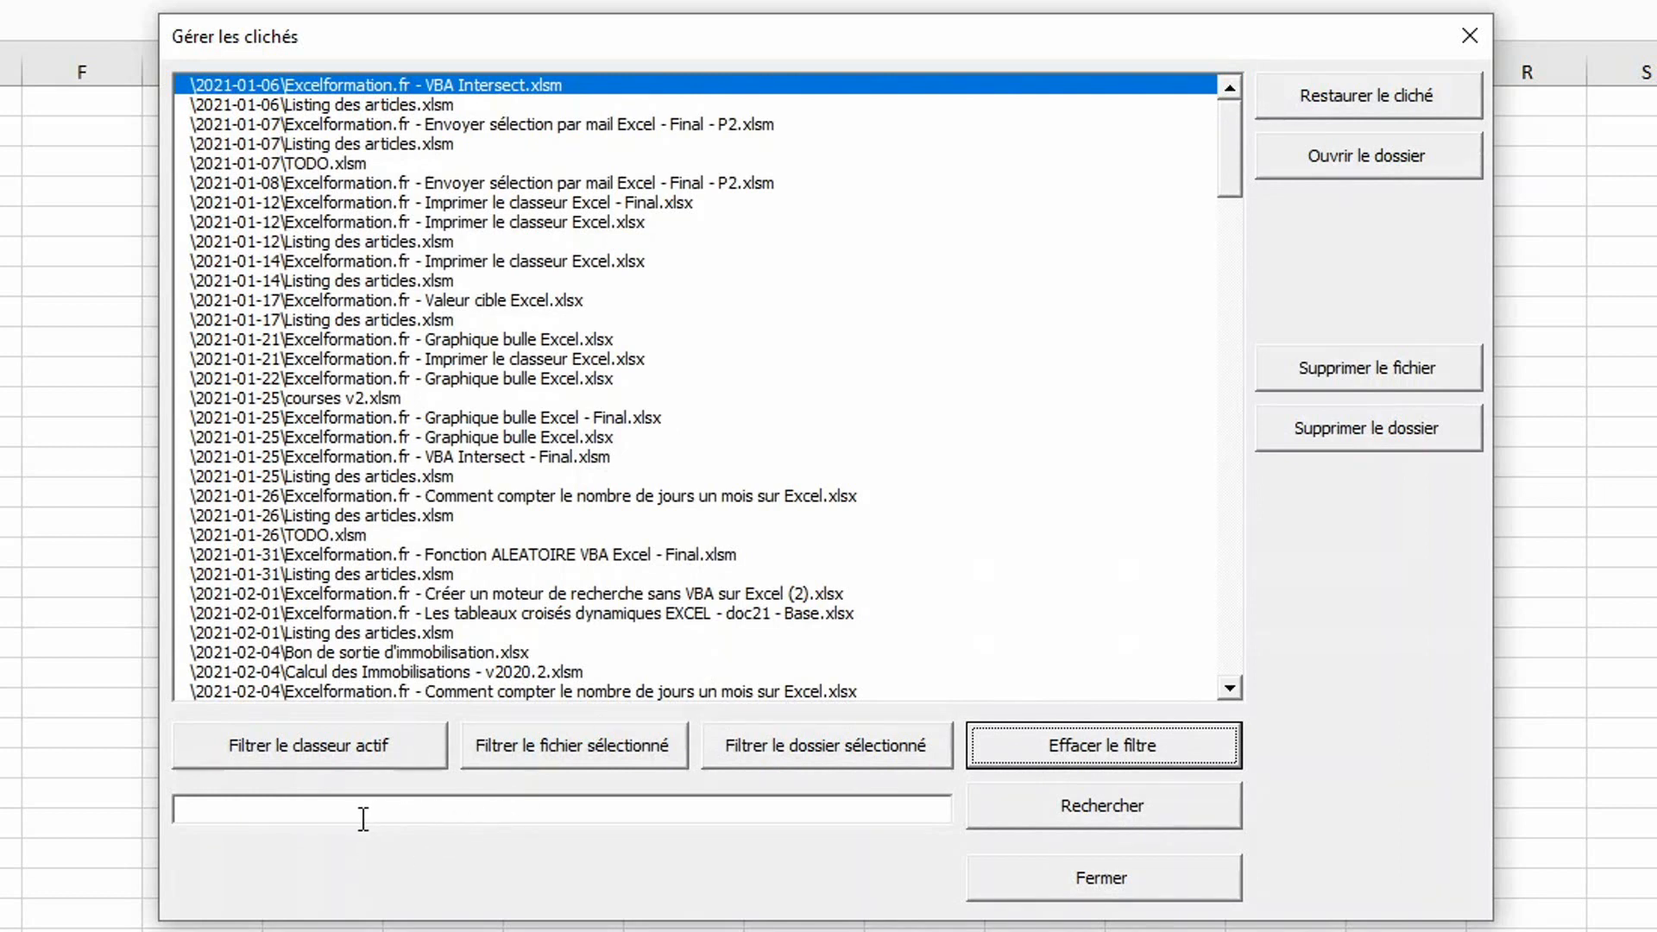
Search the snapshots for the date 2021-01-25.
left_click(423, 812)
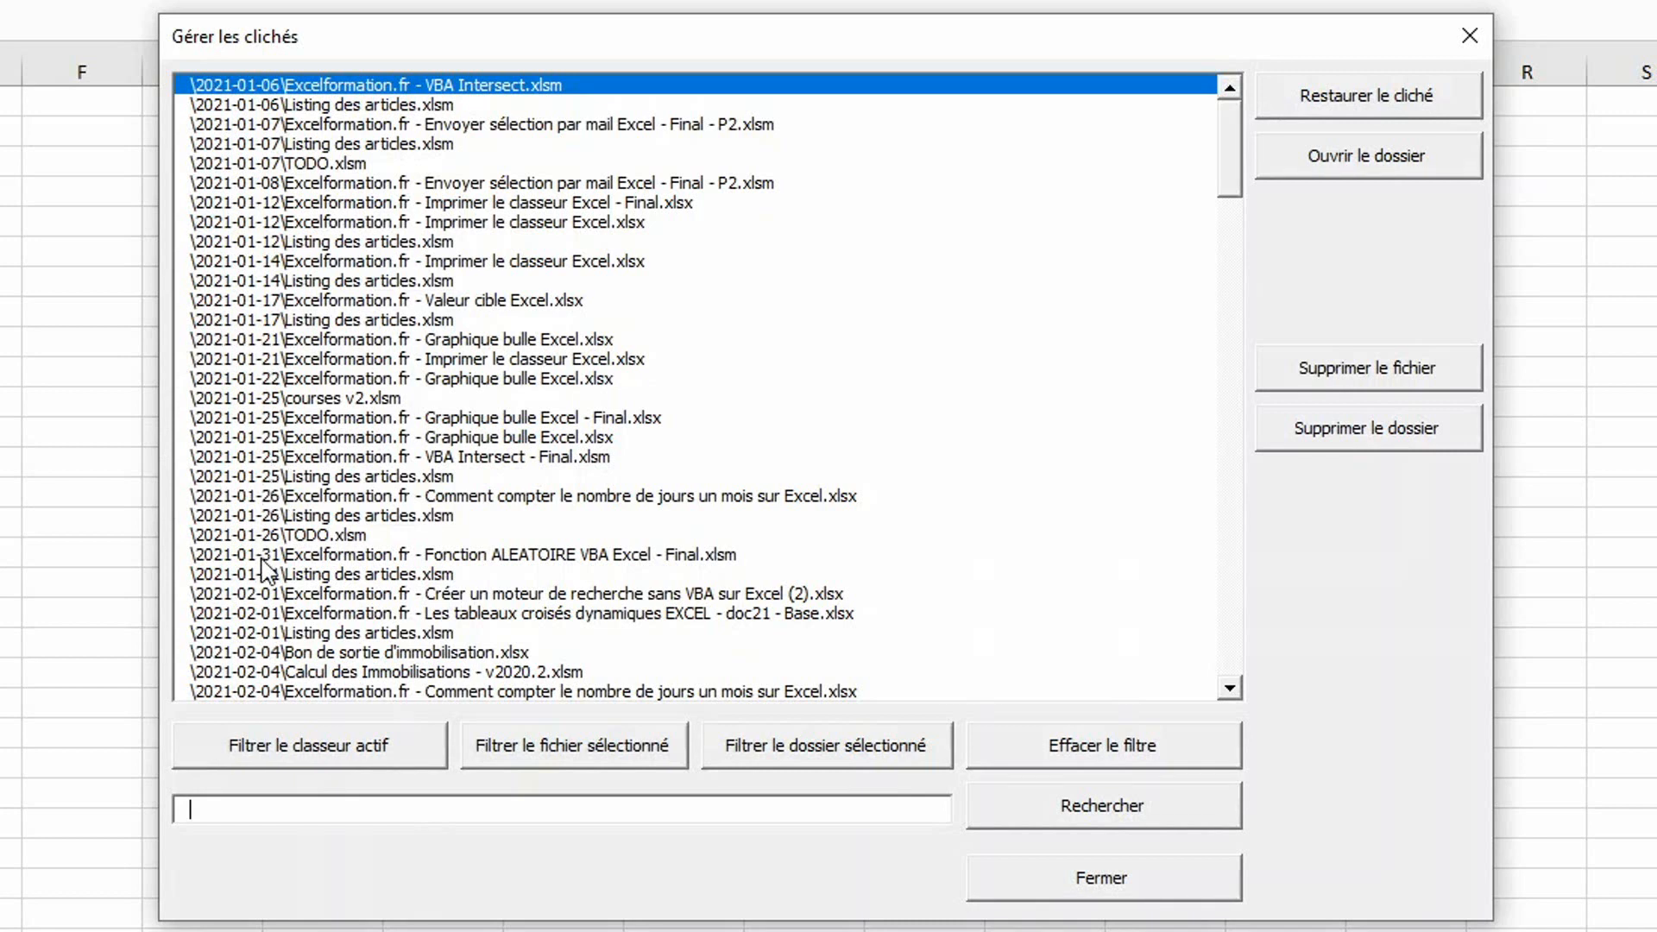
type("2021-01")
type("-25")
left_click(1035, 818)
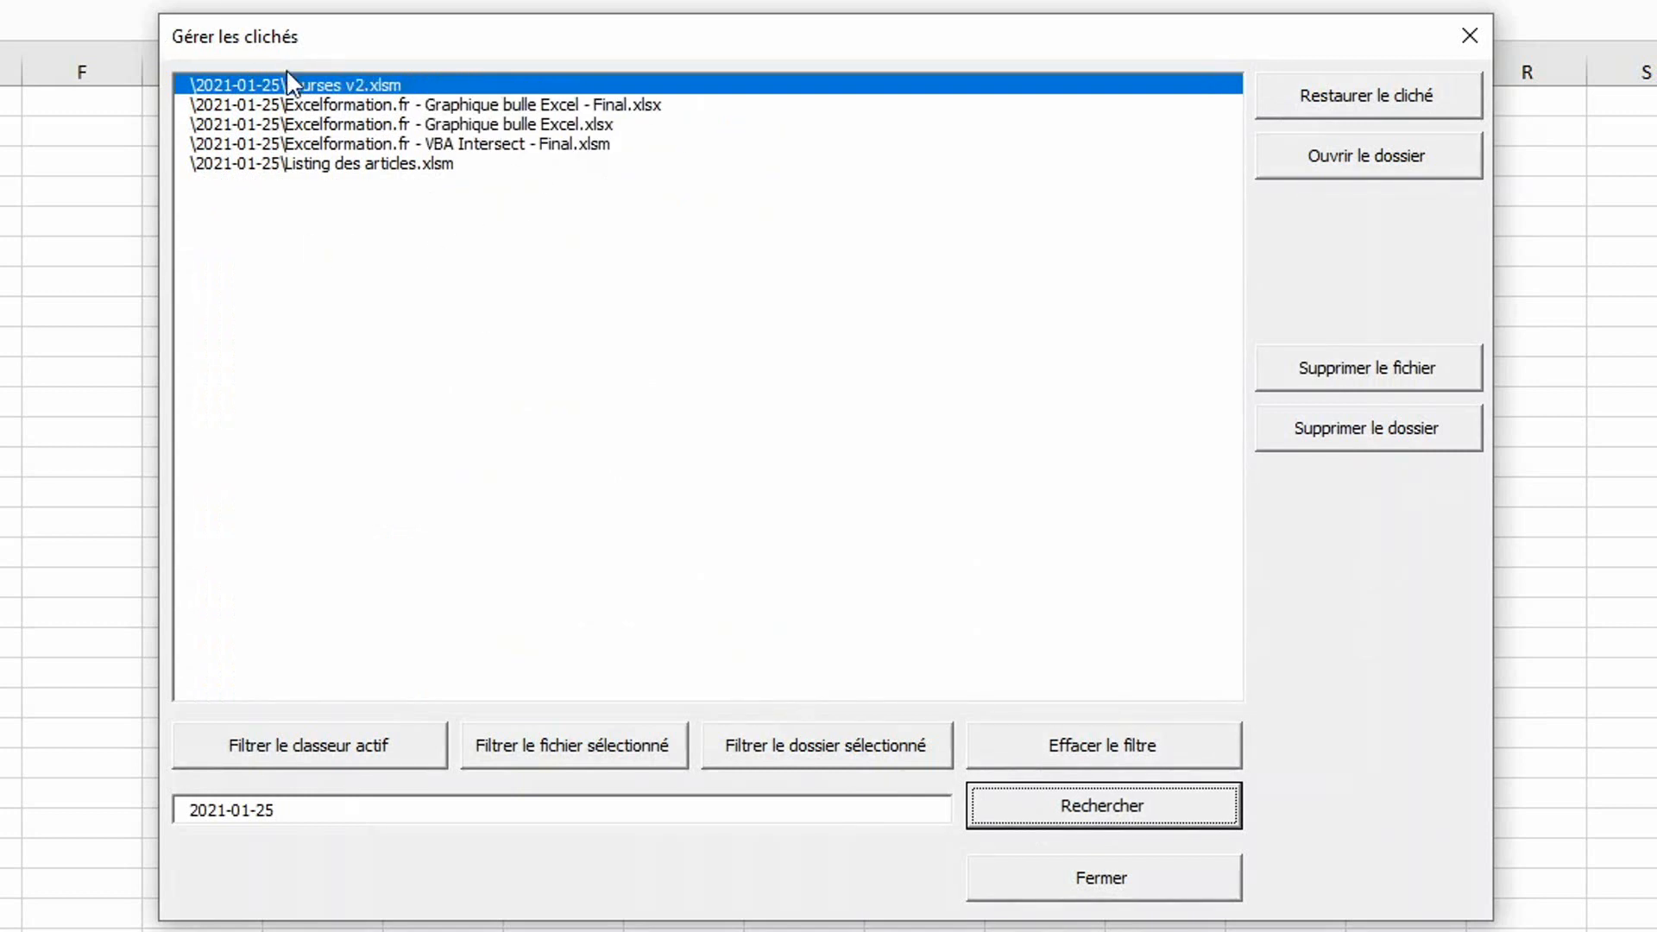
Replace the search text with *.xlsm and search the snapshots for macro-enabled workbooks.
left_click(306, 810)
double_click(306, 810)
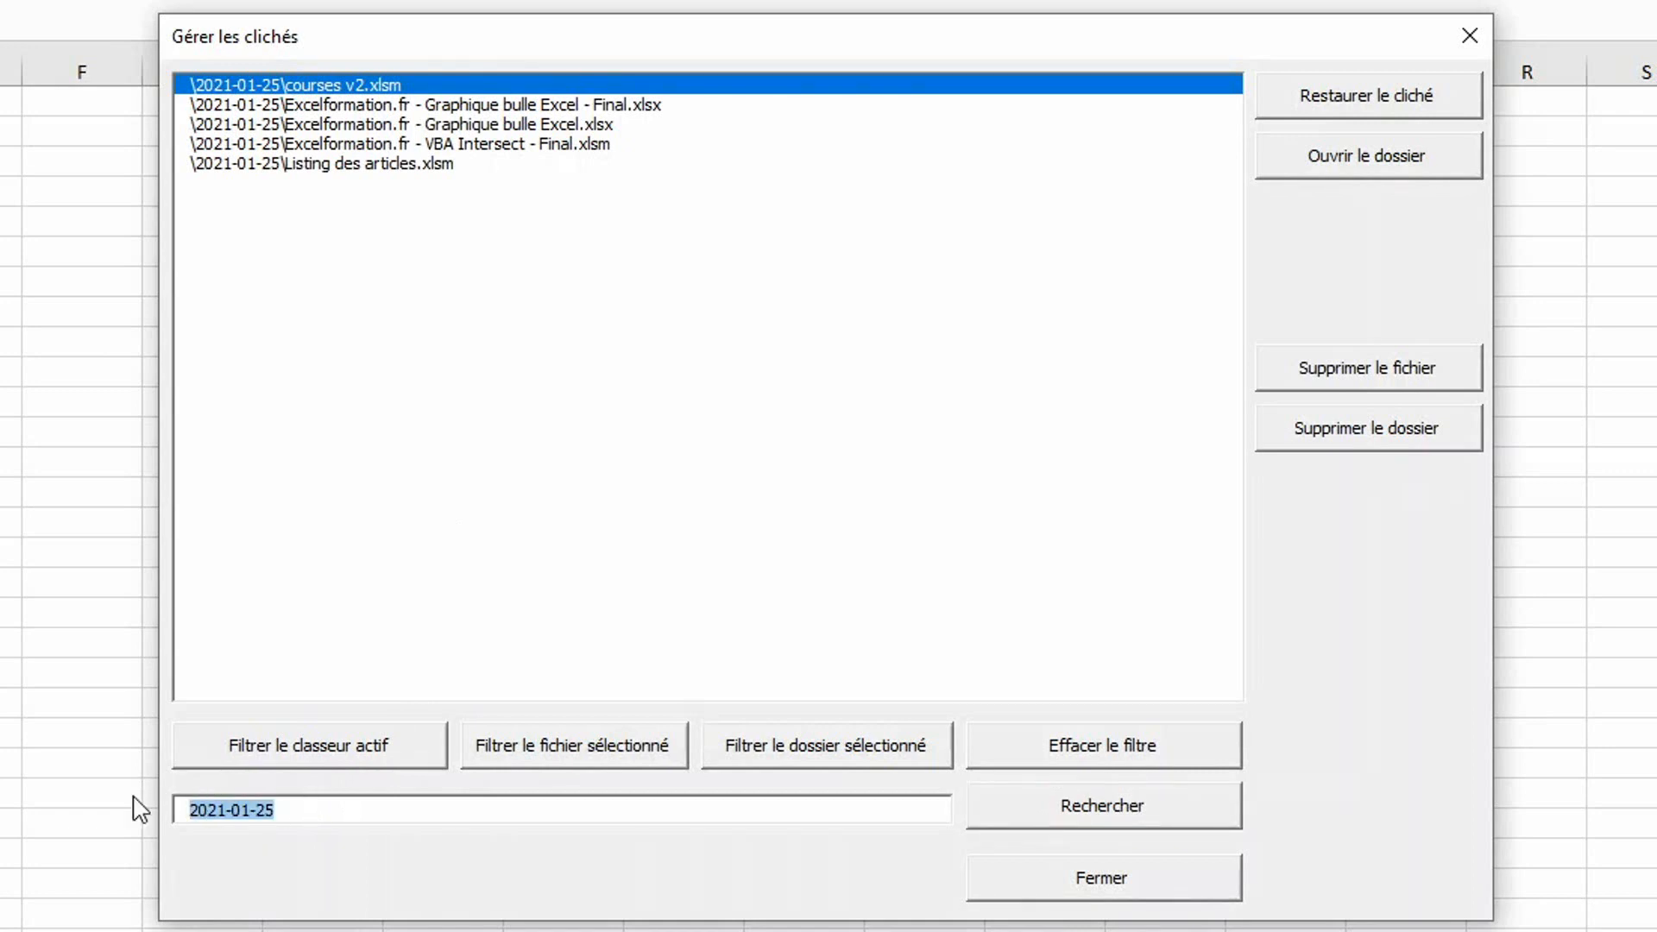
type("*.")
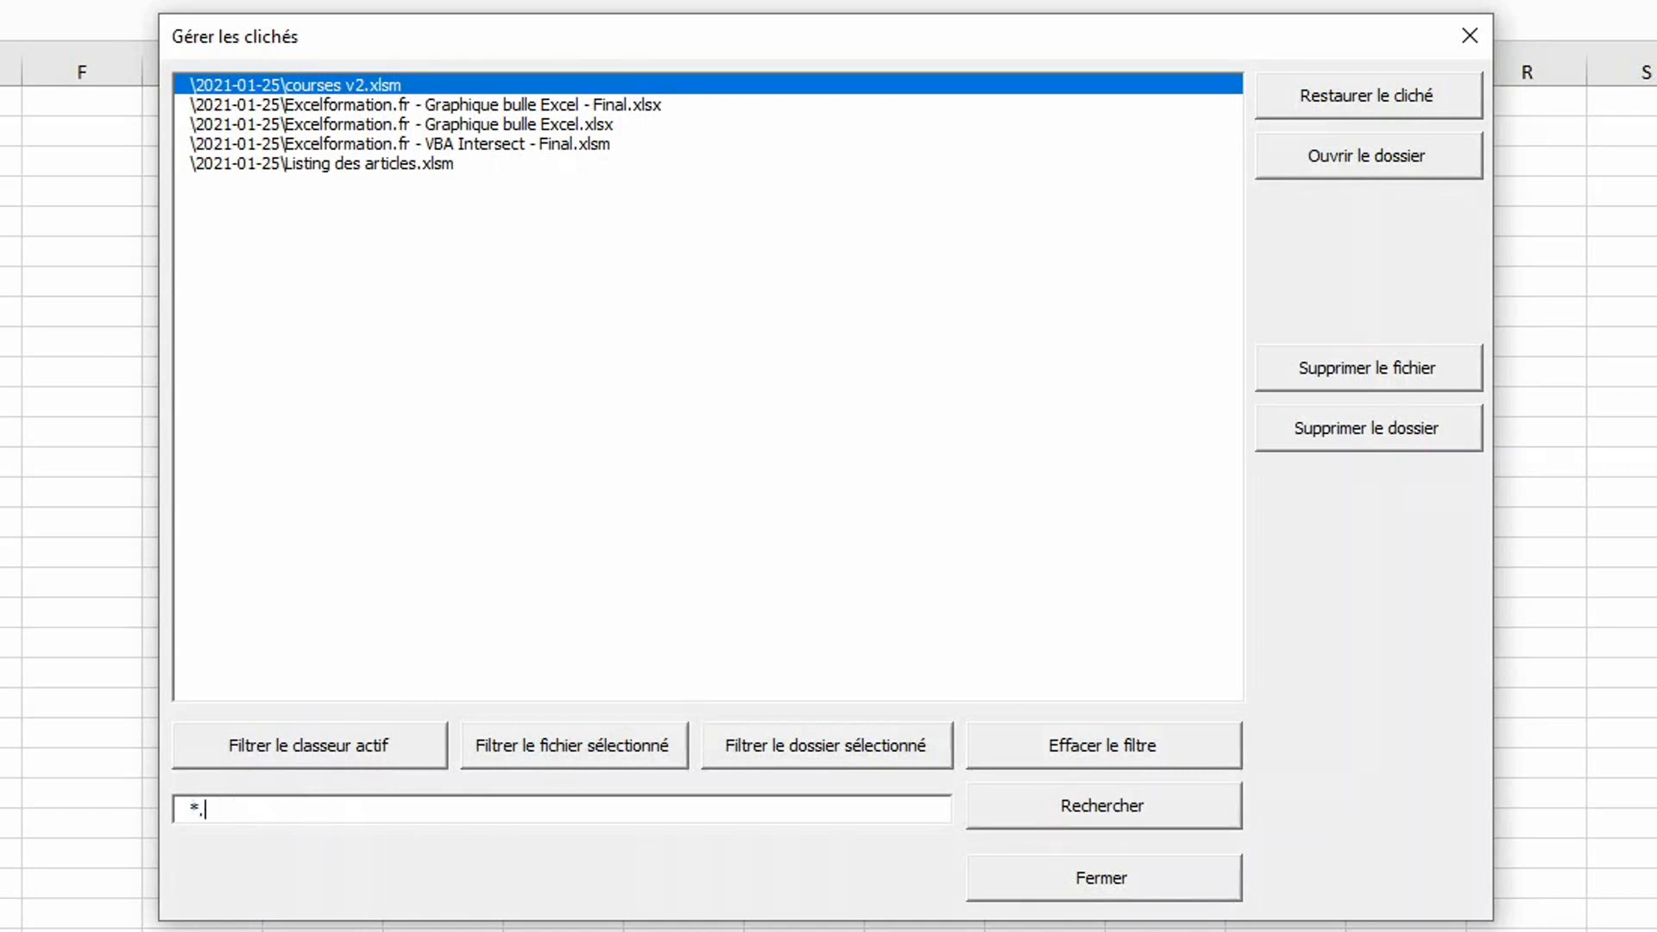
type("xlsm")
left_click(1104, 805)
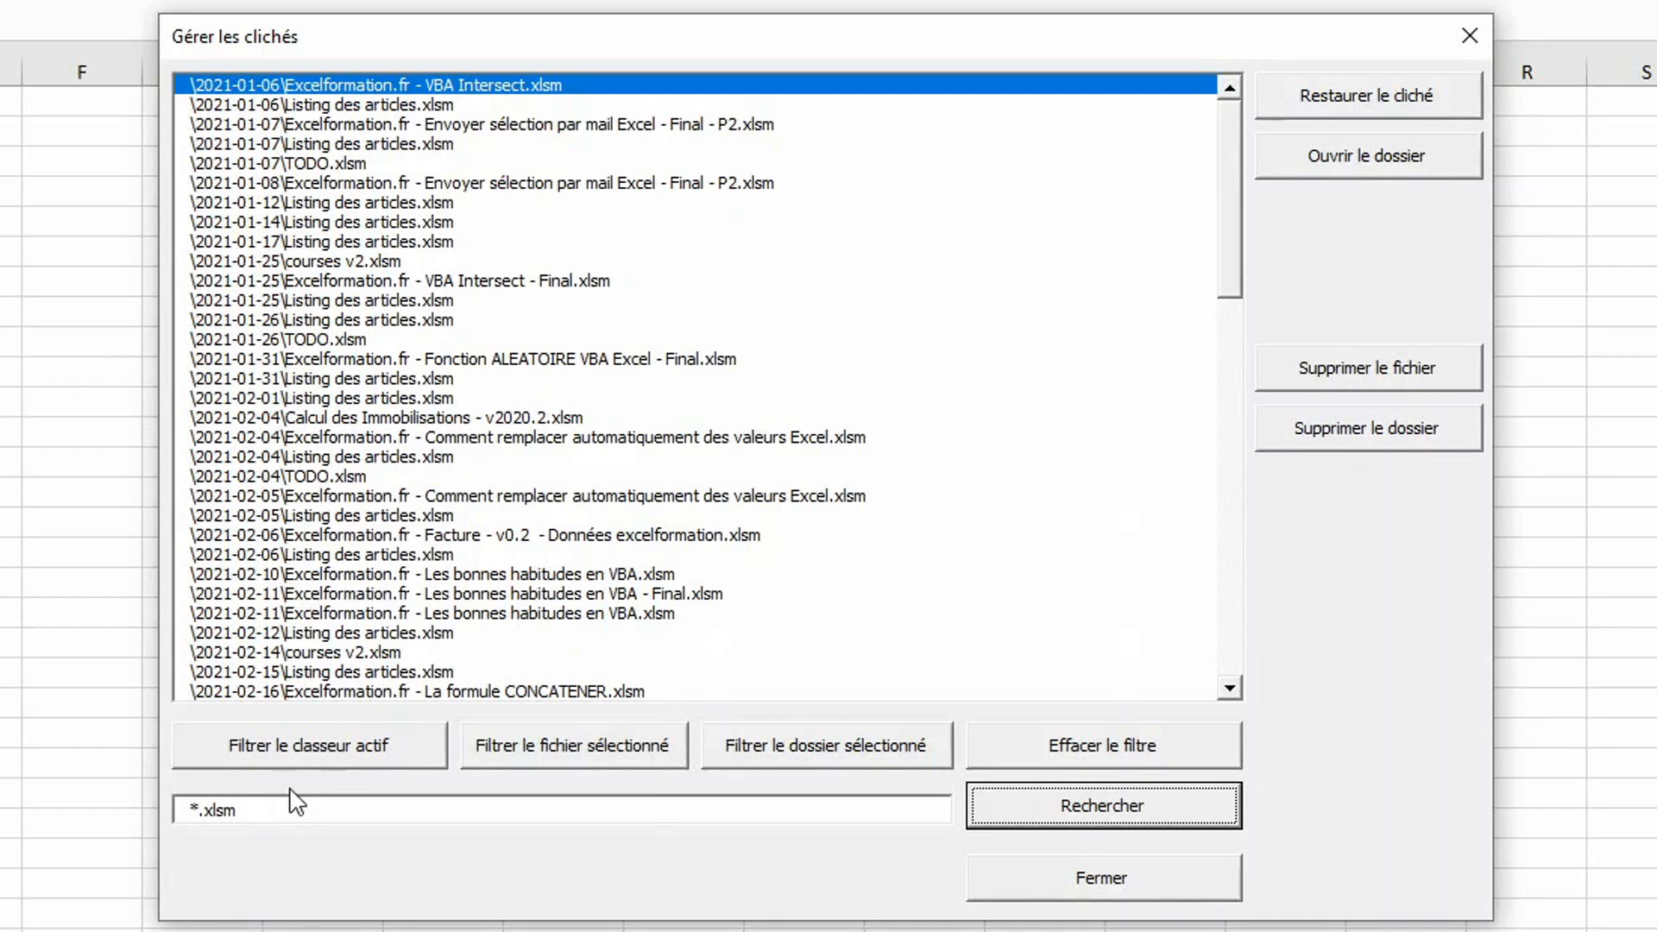
Search the snapshots for file names containing excelformation.fr.
left_click(269, 808)
left_click_drag(269, 808, 80, 789)
type("exce")
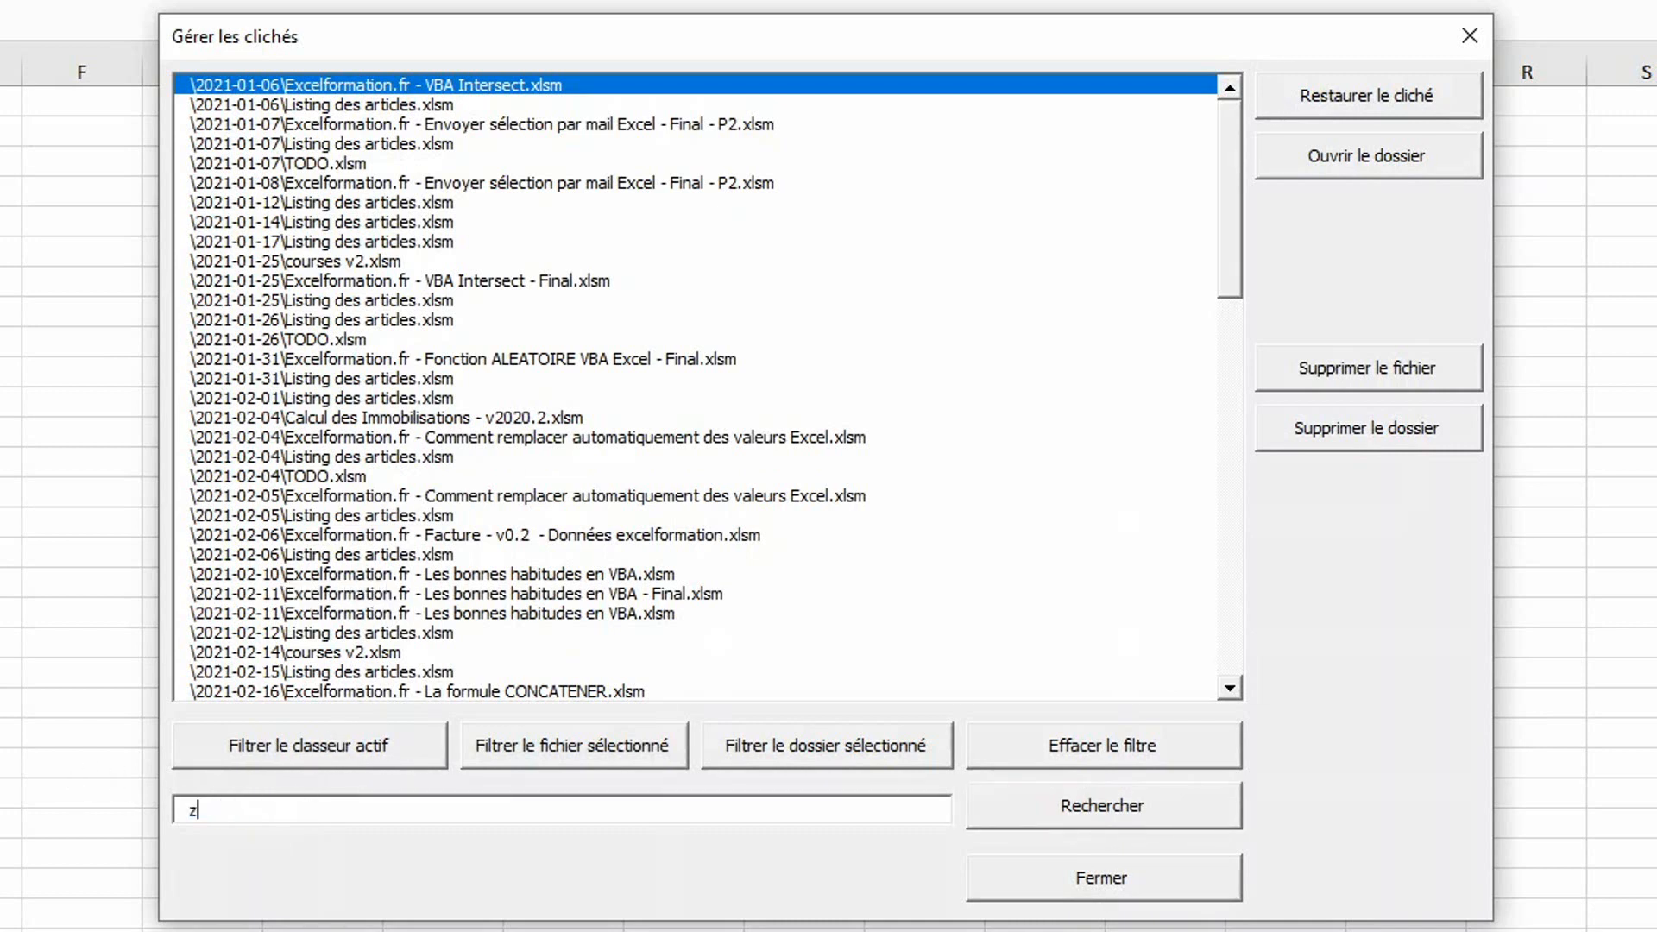
type("lformation.fr")
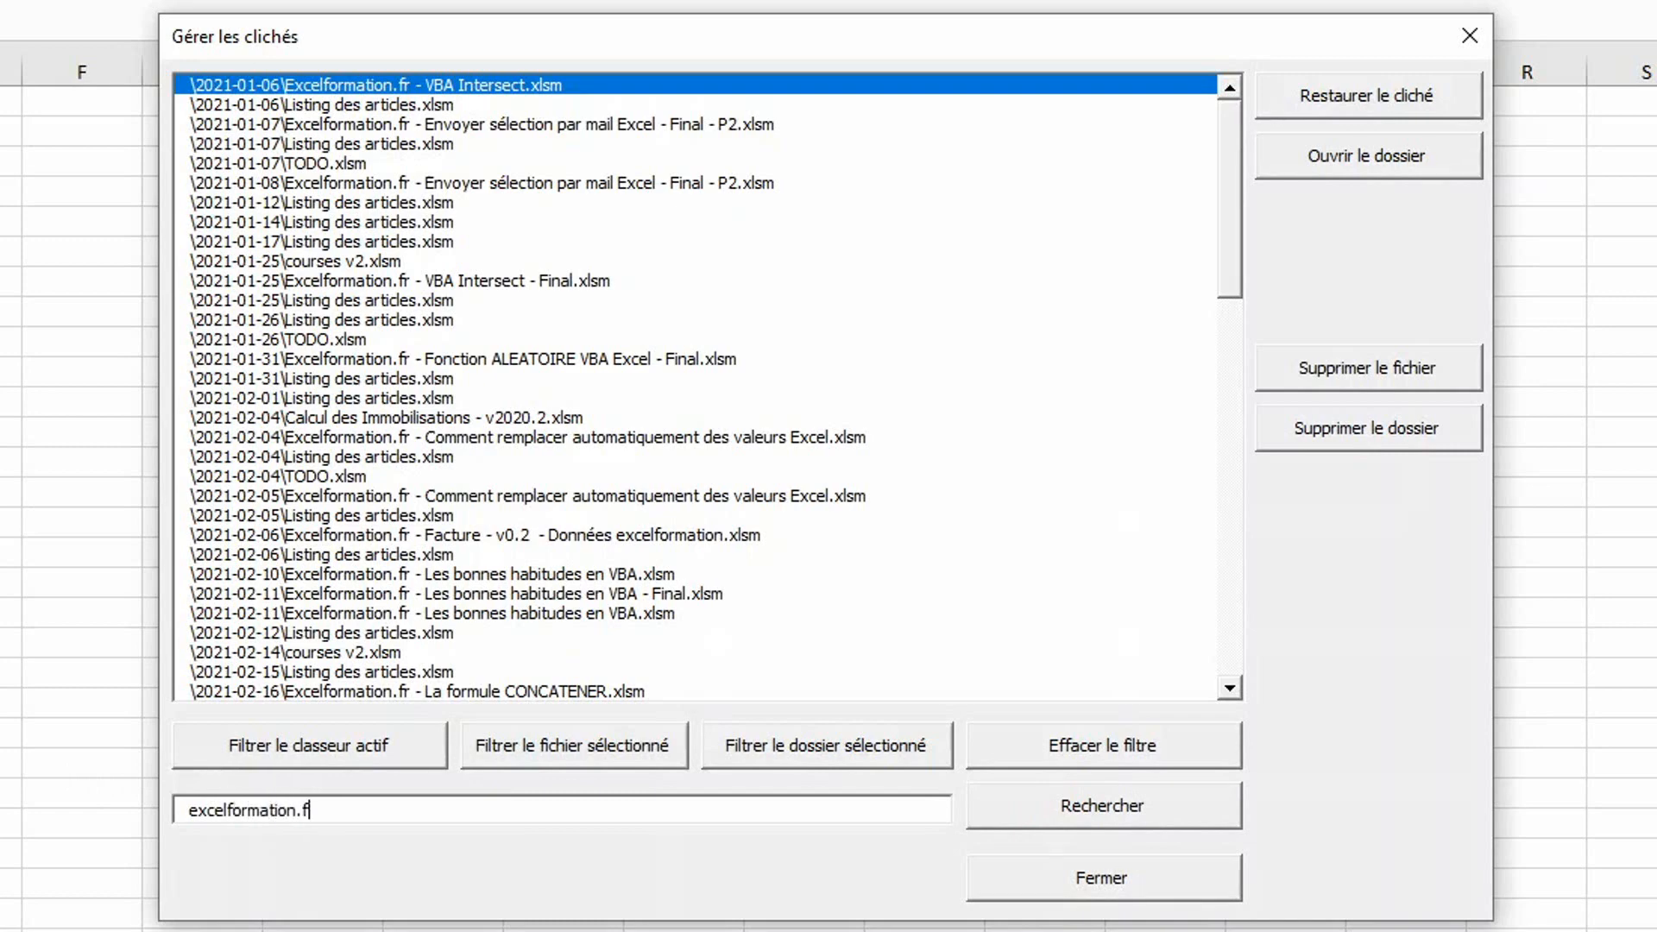
left_click(1037, 816)
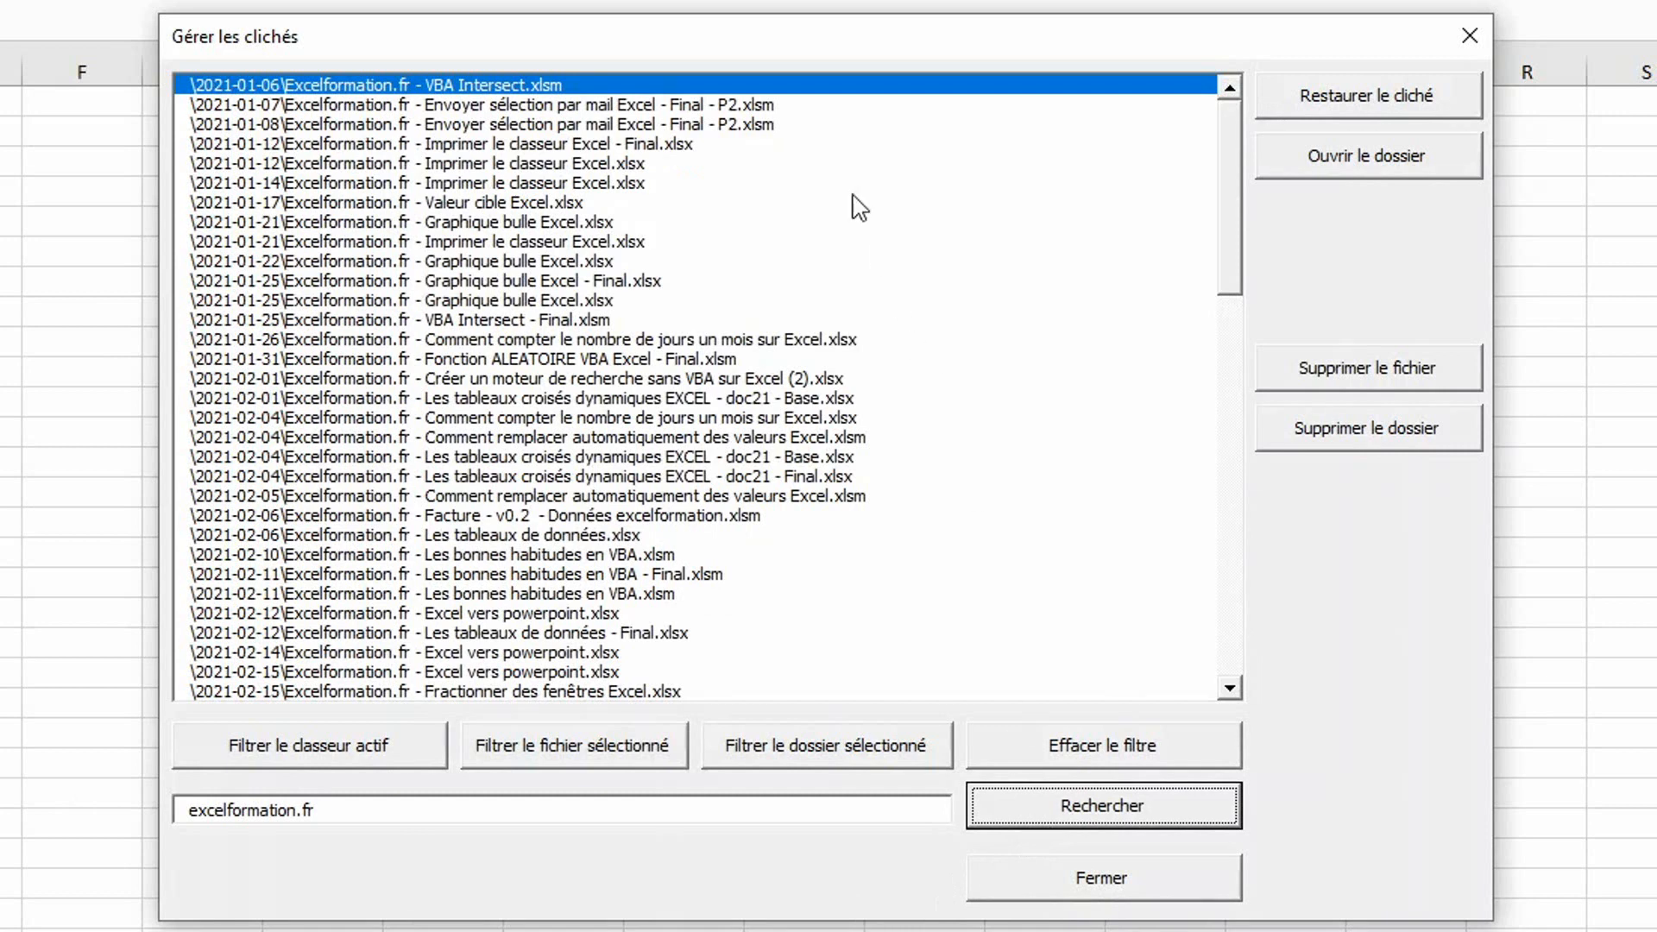